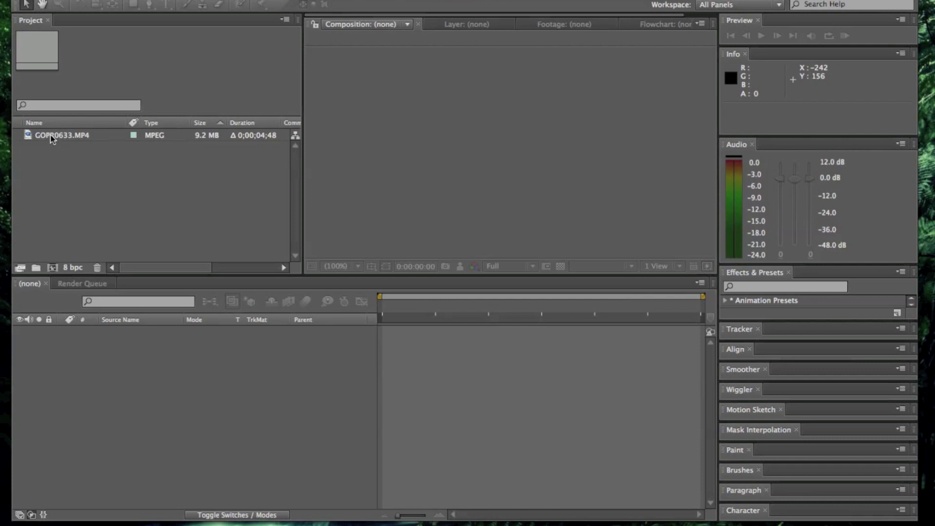
Check GOPR0633.MP4's 1280x720, 59.94 fps H.264 details and build a new composition from it
click(53, 140)
click(60, 141)
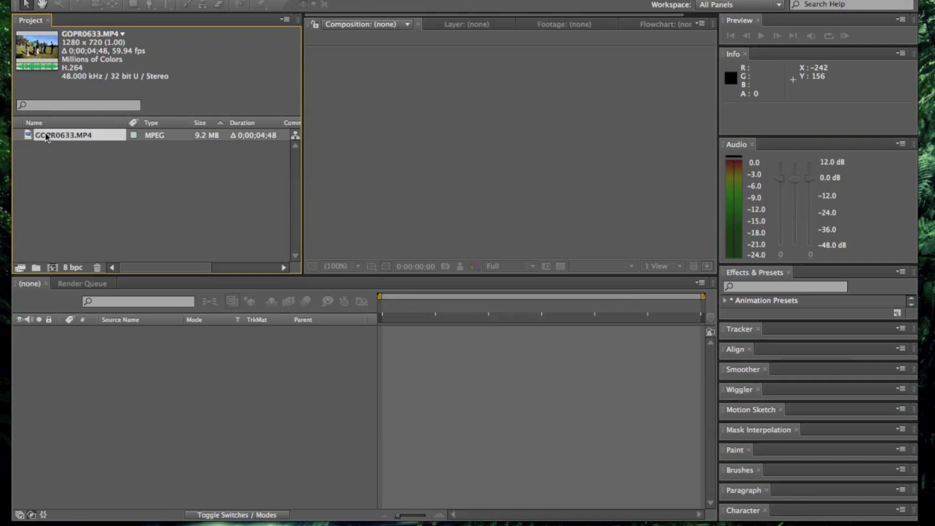
drag(46, 135, 426, 361)
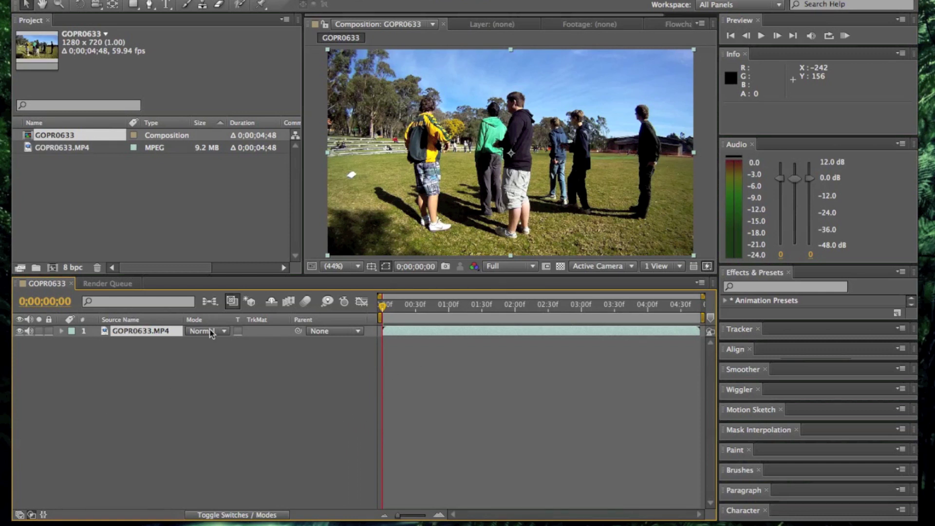
Scrub the GOPR0633 footage from an early frame to about two seconds in
click(393, 306)
drag(394, 308, 526, 309)
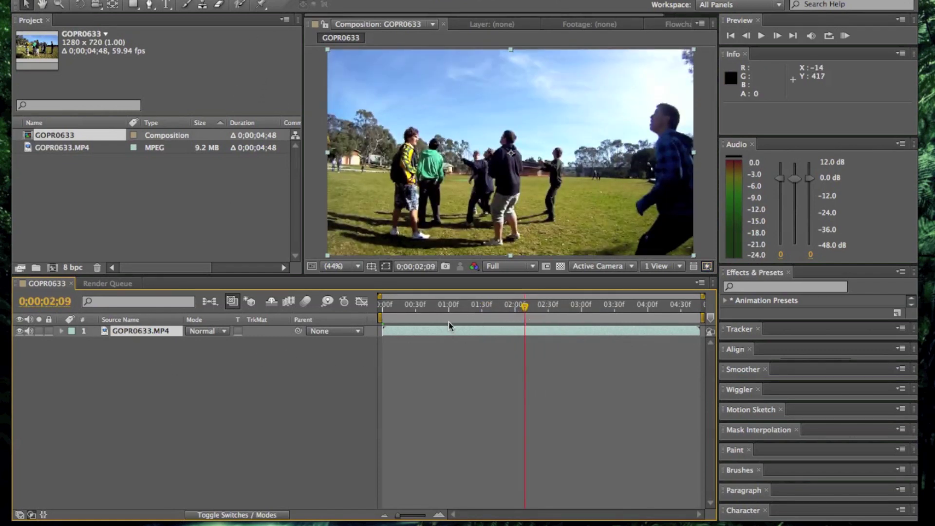
Apply RE:Vision Twixtor Pro to the clip layer
click(273, 1)
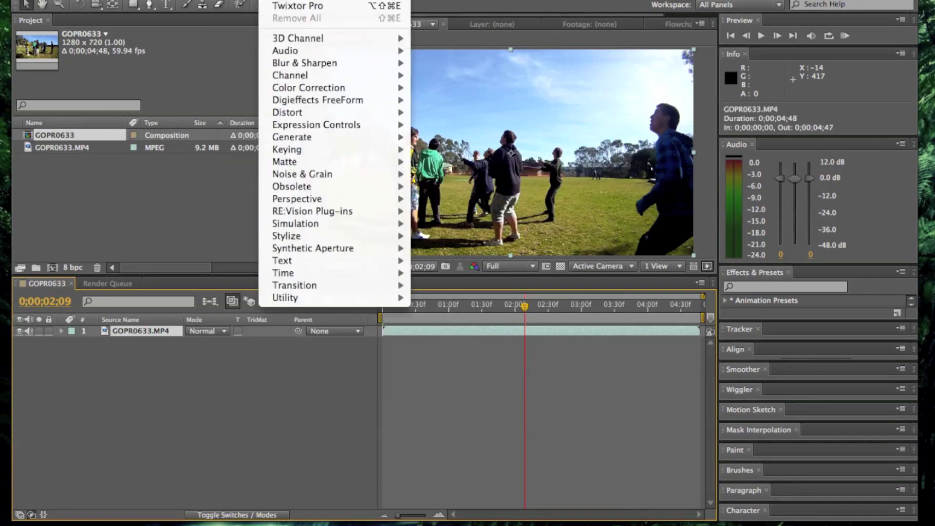
click(282, 6)
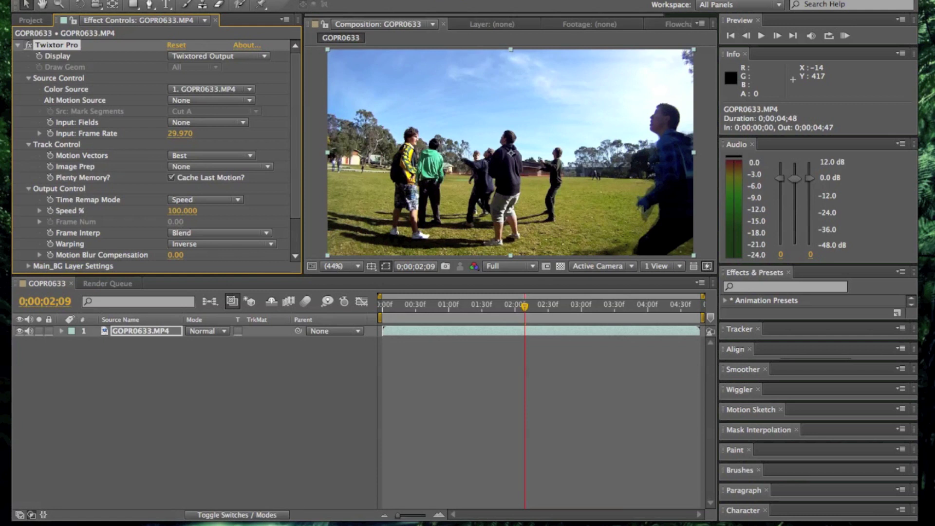
click(273, 1)
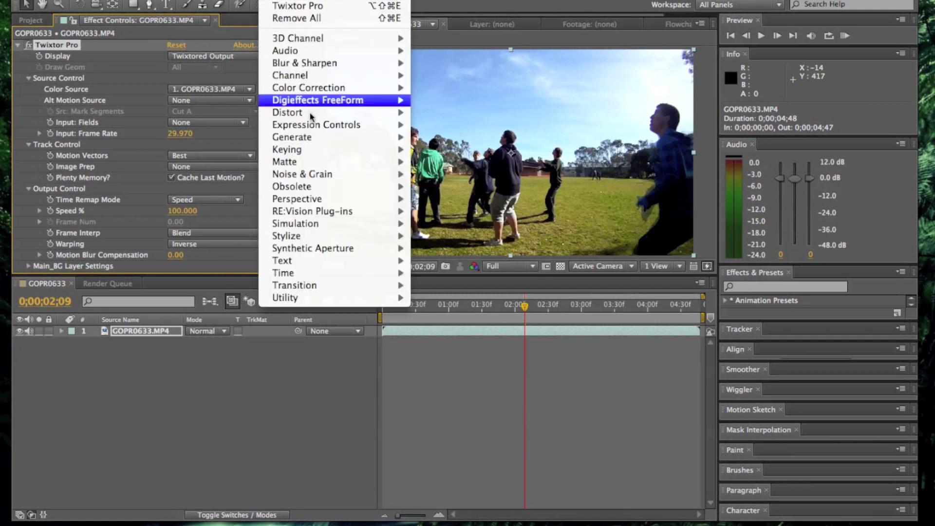
mouse_move(372, 215)
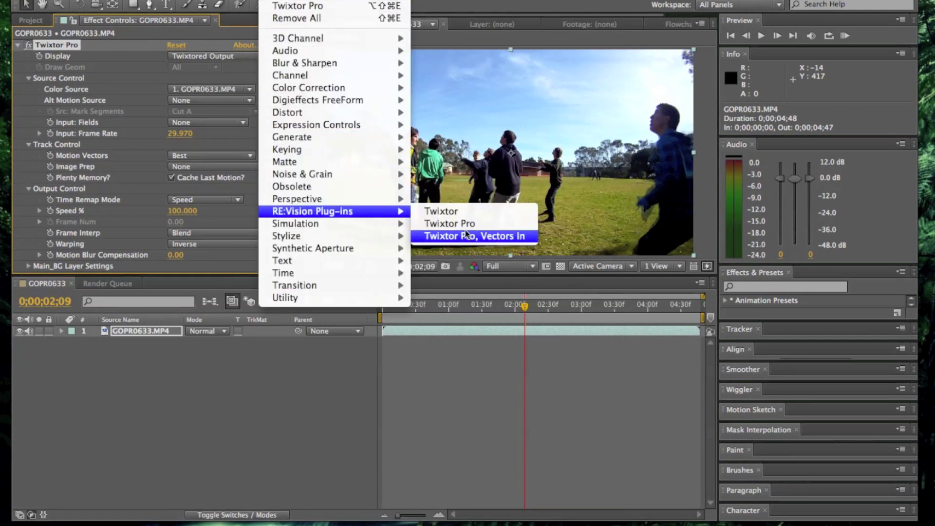
click(449, 225)
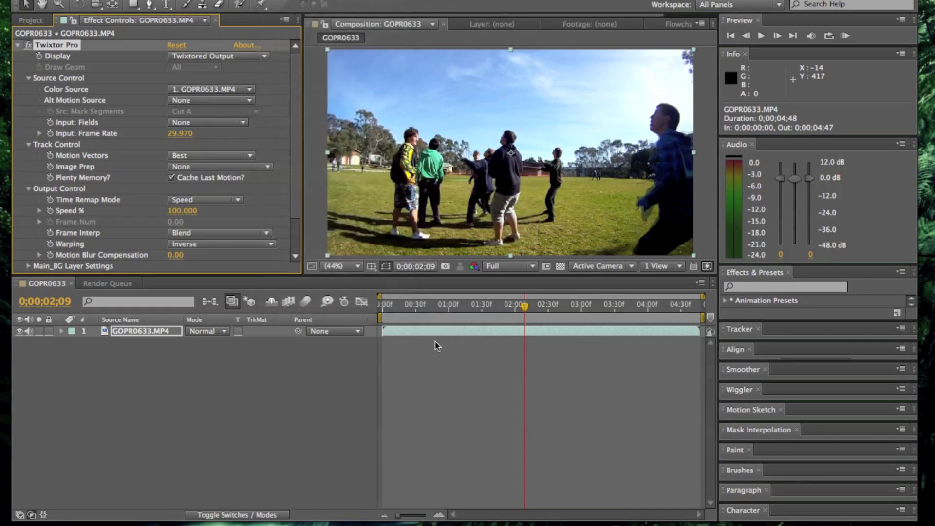
Set Twixtor input frame rate 59.94, Motion Weighted Blend interpolation, Inverse w/ Smart Blend warping
click(180, 136)
text(59.94)
key(Return)
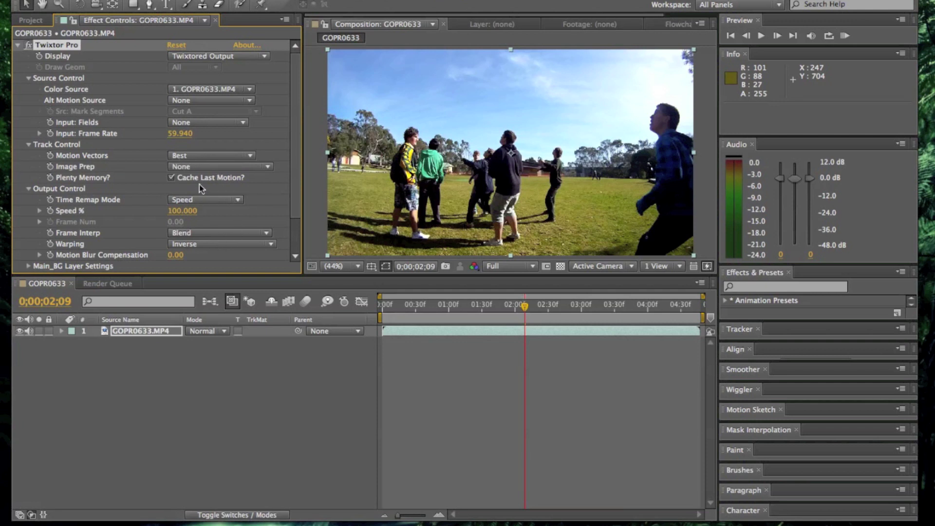
click(215, 233)
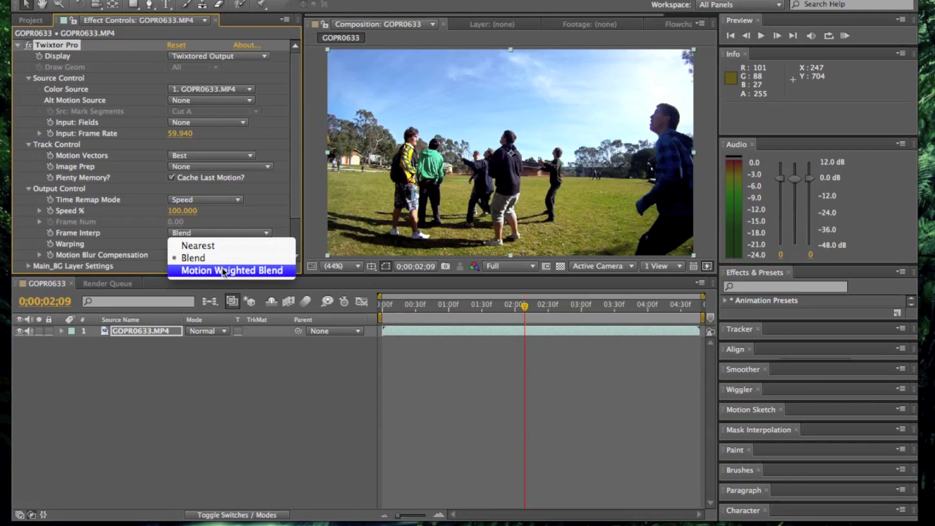
click(219, 270)
click(222, 243)
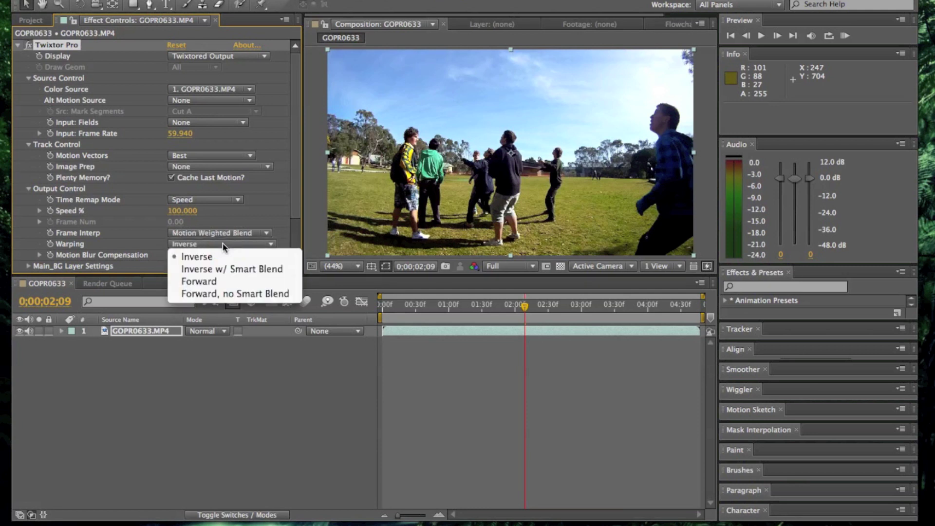
click(228, 271)
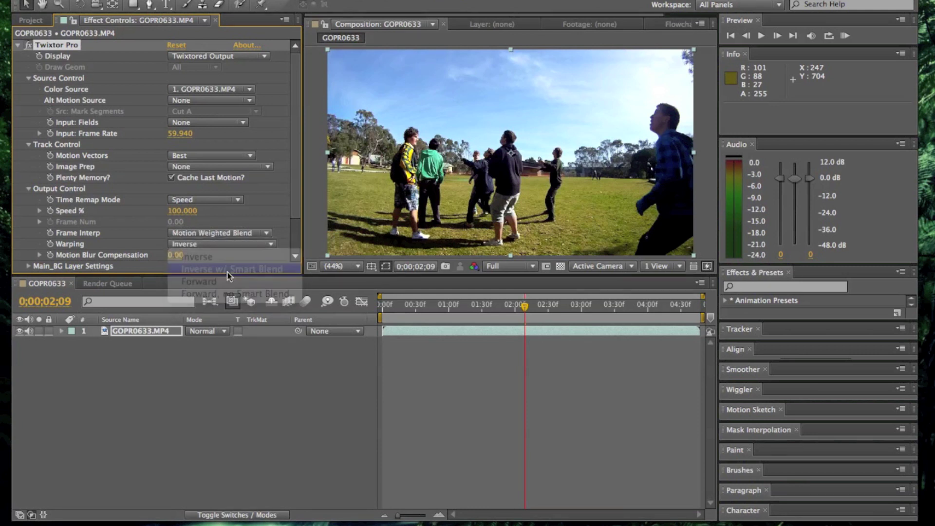
drag(299, 200, 294, 178)
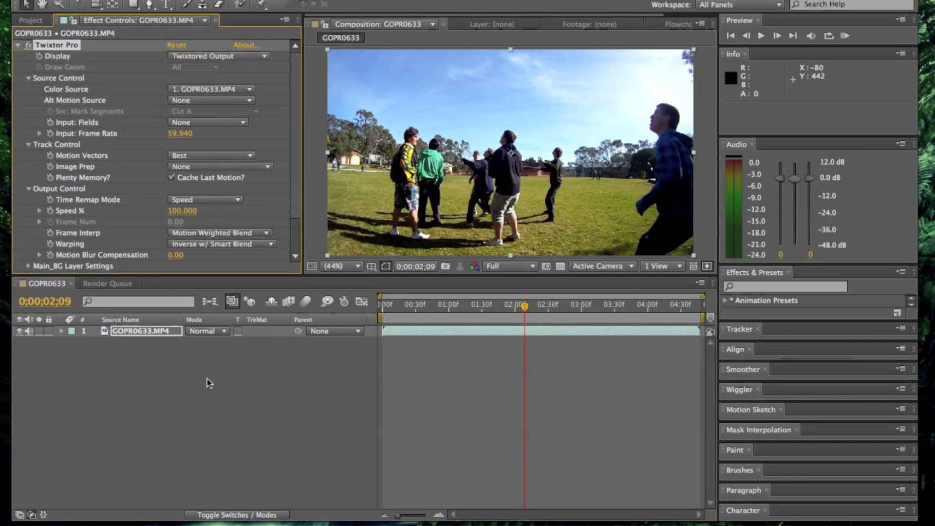
Expand Twixtor Pro's Output Control and keyframe Speed % at 100 at 0;00;02;09
click(61, 332)
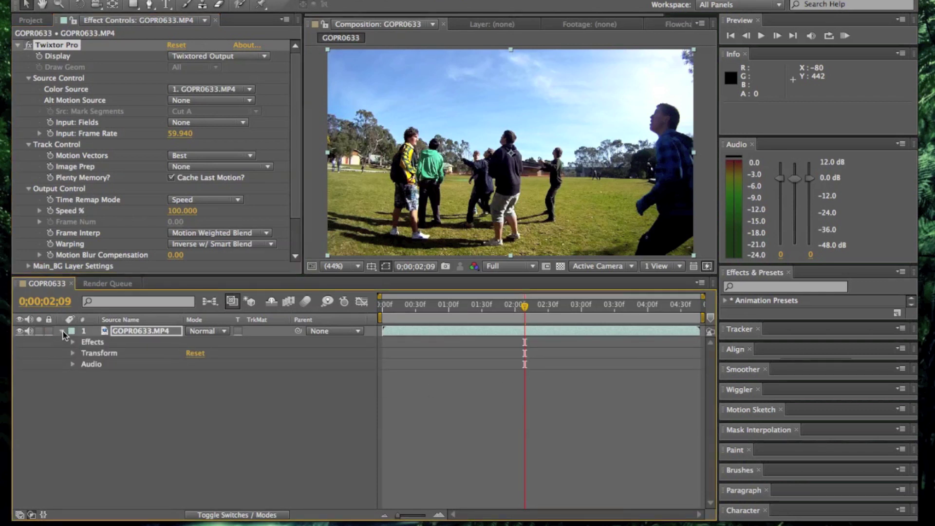
click(72, 342)
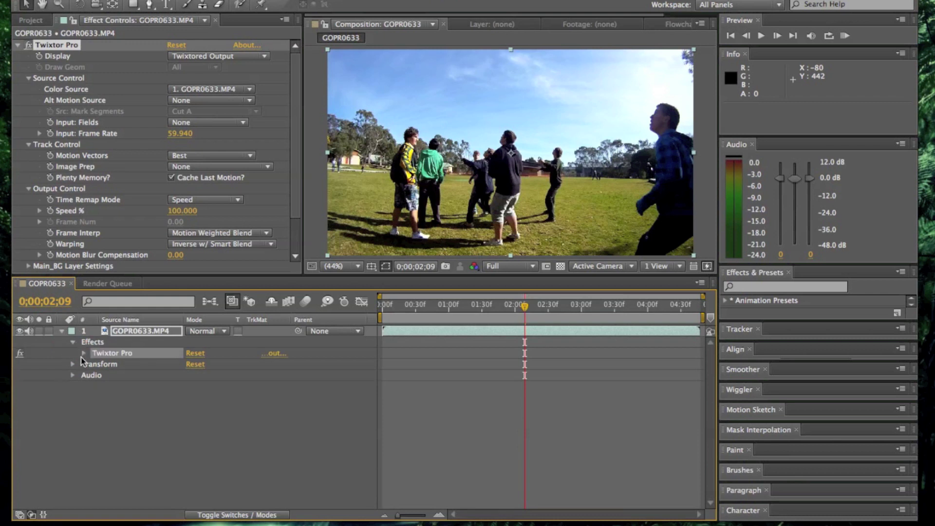
click(84, 353)
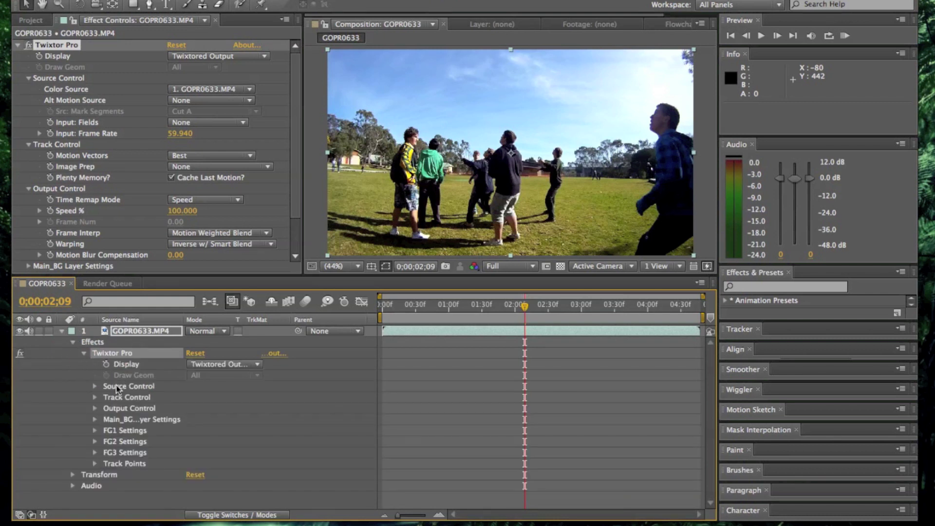
click(95, 408)
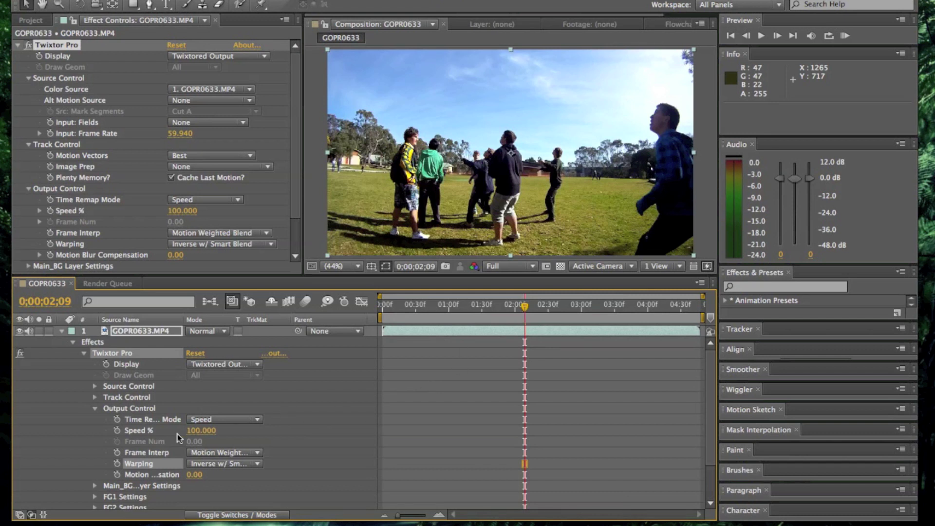
click(117, 431)
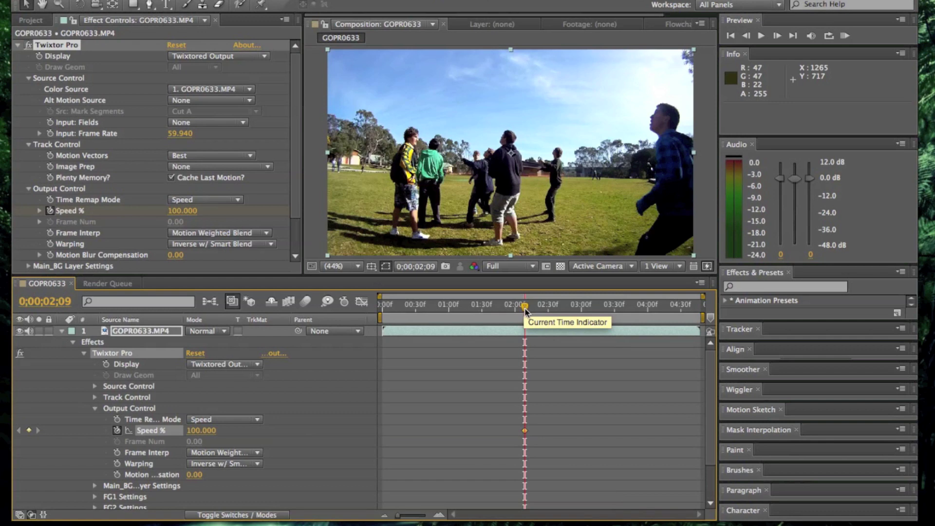
drag(526, 309, 576, 313)
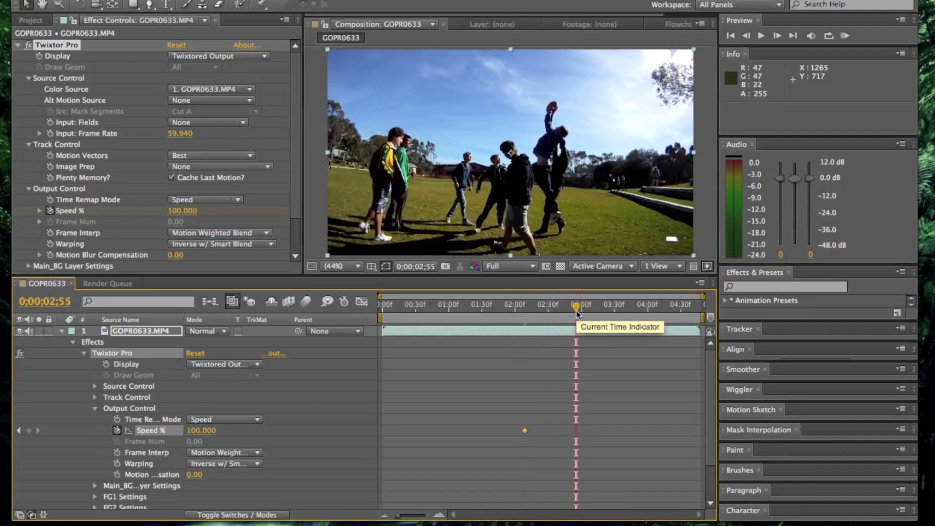
Step frame by frame to the catch at 0;00;02;52 and add a Speed % keyframe there
key(Page_Up)
key(Page_Up)
key(Page_Up)
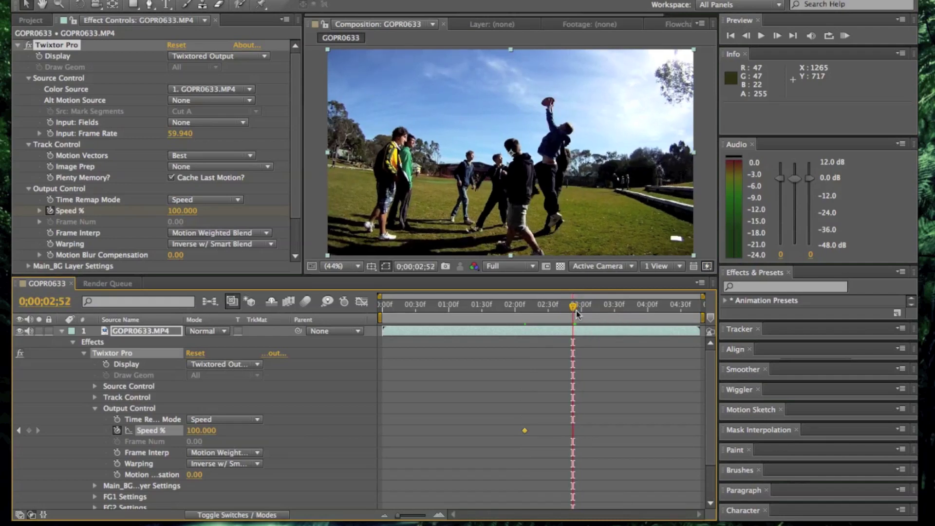
key(Page_Down)
key(Page_Up)
key(Page_Down)
key(Page_Down)
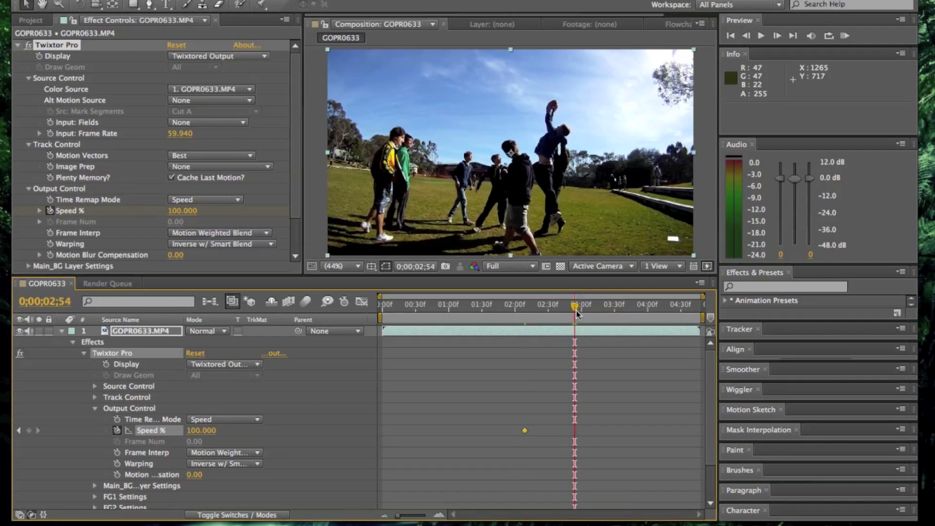
key(Page_Up)
key(Page_Down)
key(Page_Down)
key(Page_Up)
key(Page_Up)
key(Page_Down)
key(Page_Up)
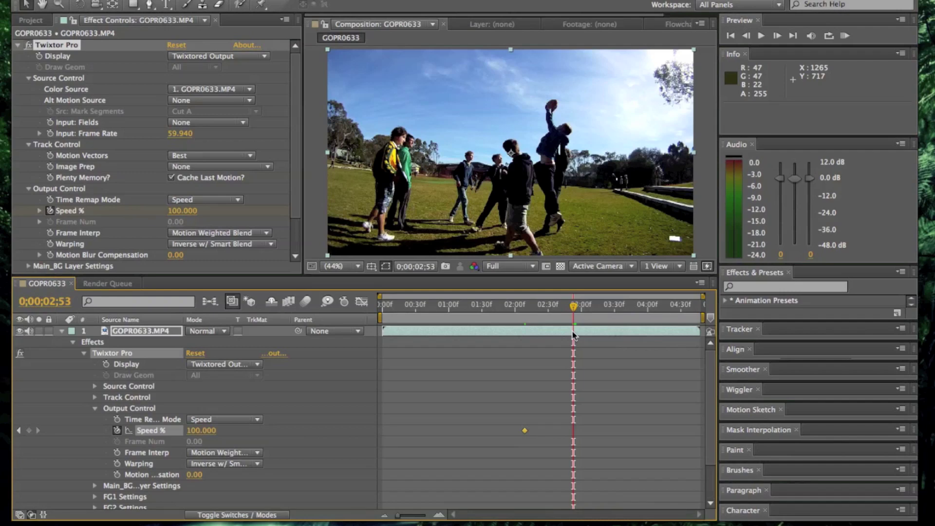
key(Page_Up)
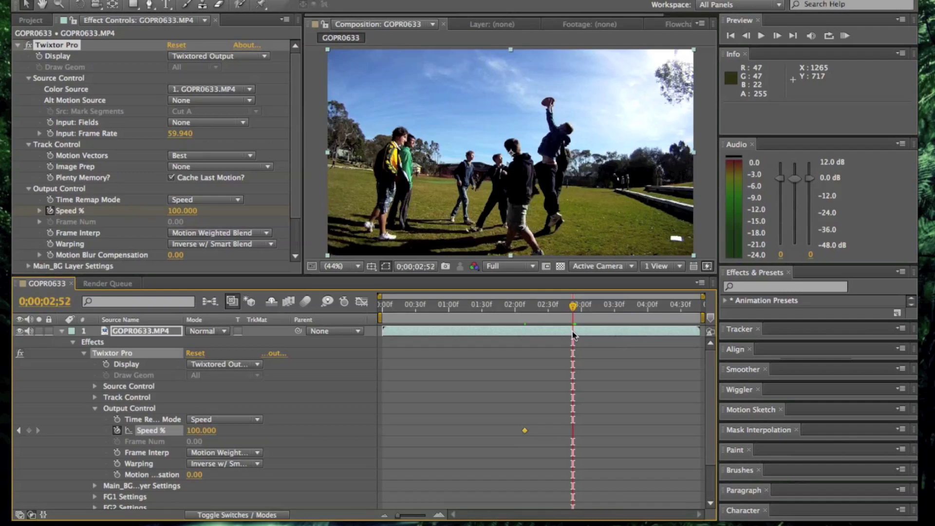
click(29, 430)
Set Twixtor Speed % to 50 at 0;00;02;53
key(Page_Down)
click(204, 431)
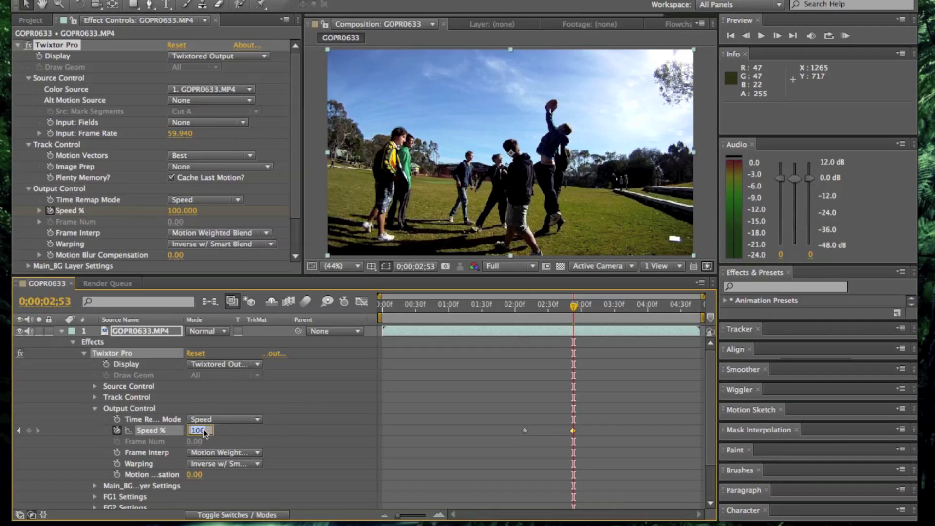
text(50)
key(Return)
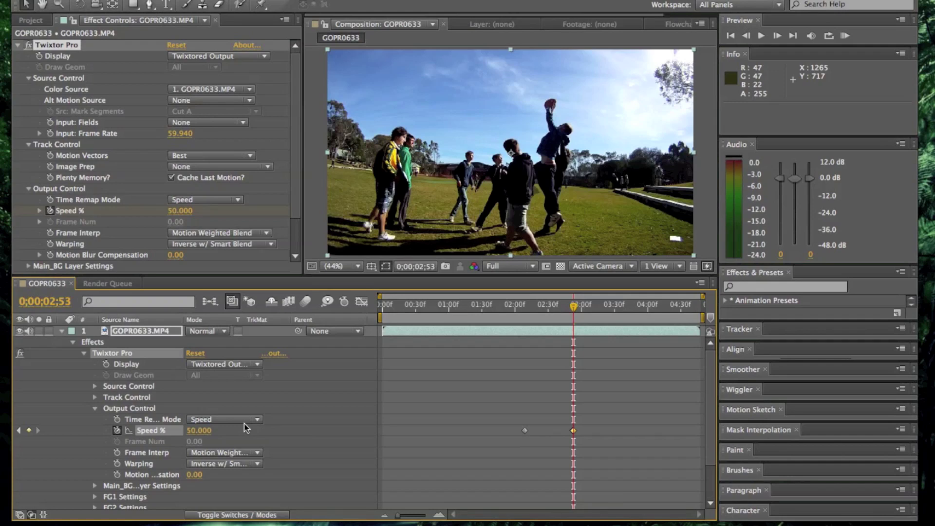
Set Twixtor Speed % to 25 at 0;00;02;55
click(778, 37)
click(777, 36)
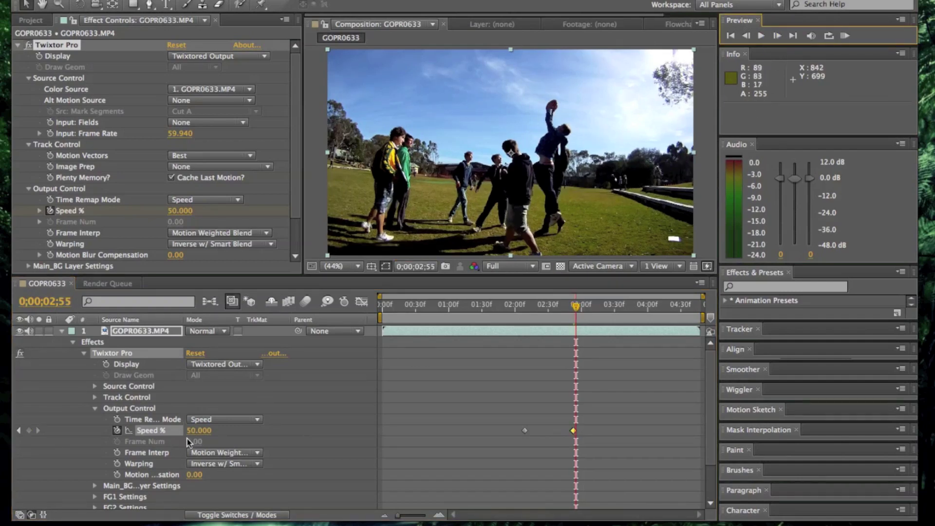
click(198, 430)
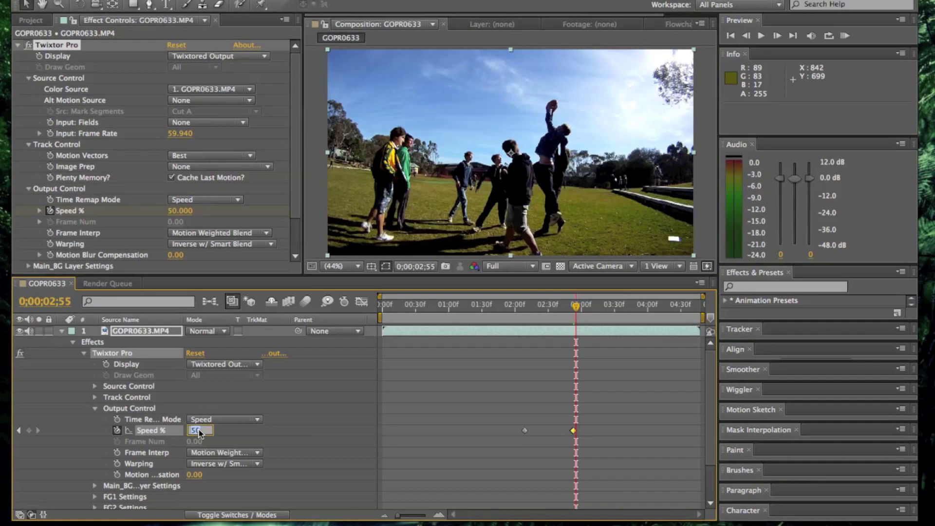
text(25)
key(Return)
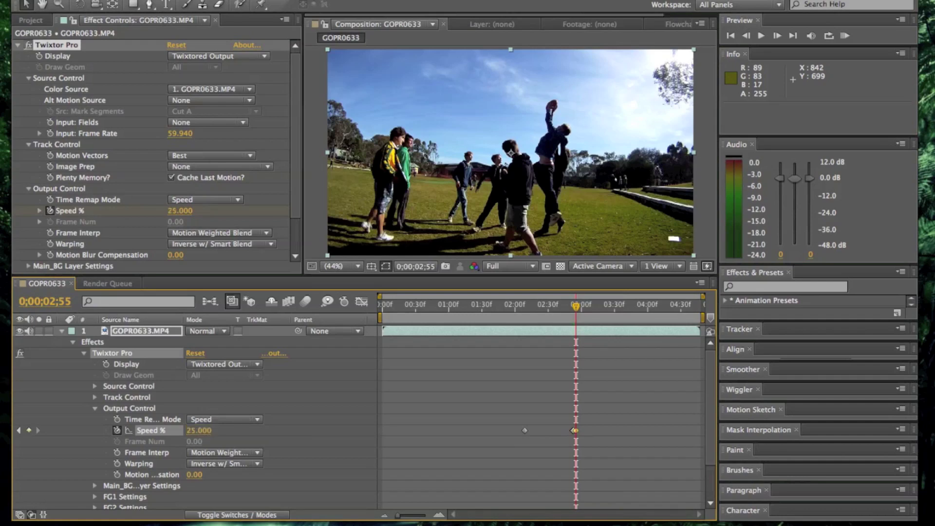
click(776, 36)
Set Twixtor Speed % to 10 at 0;00;02;59
click(777, 36)
click(776, 37)
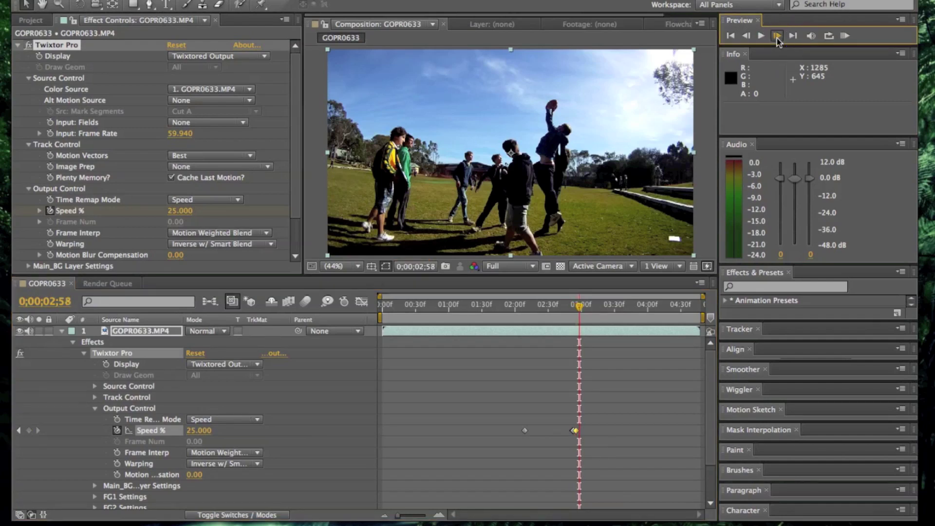
click(777, 36)
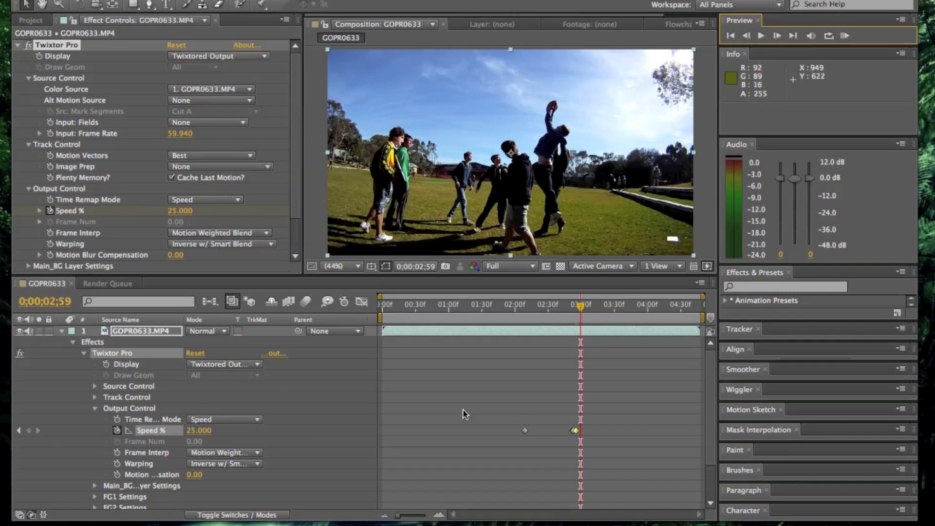
click(201, 431)
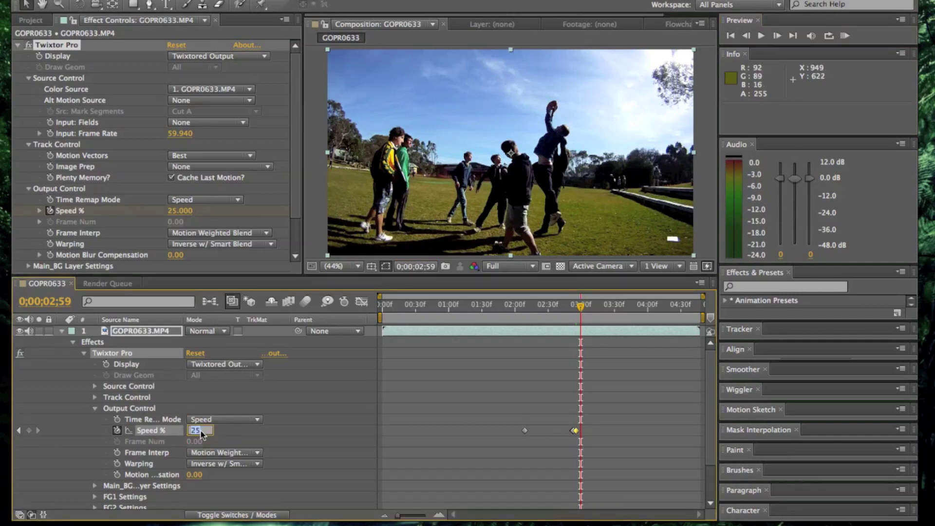
text(10)
key(Return)
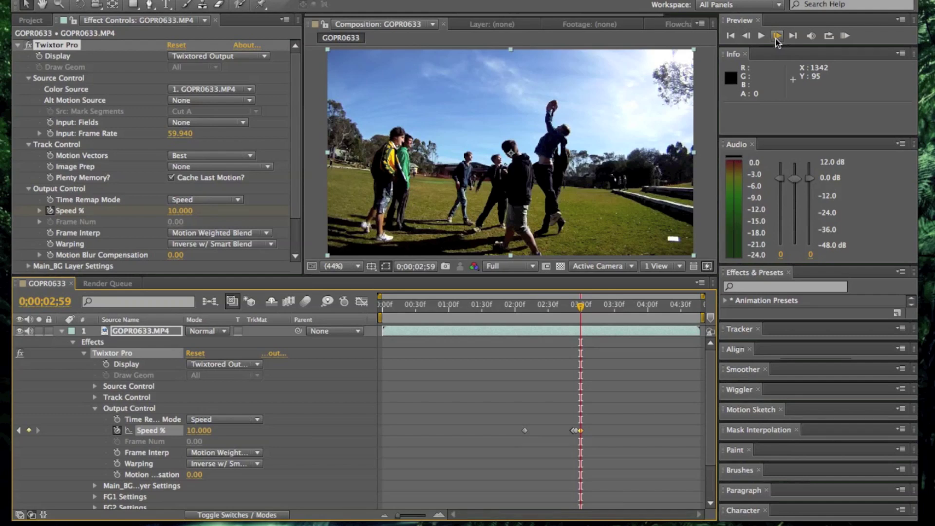
Set Twixtor Speed % to 5 at 0;00;03;07
click(777, 36)
click(777, 36)
click(778, 36)
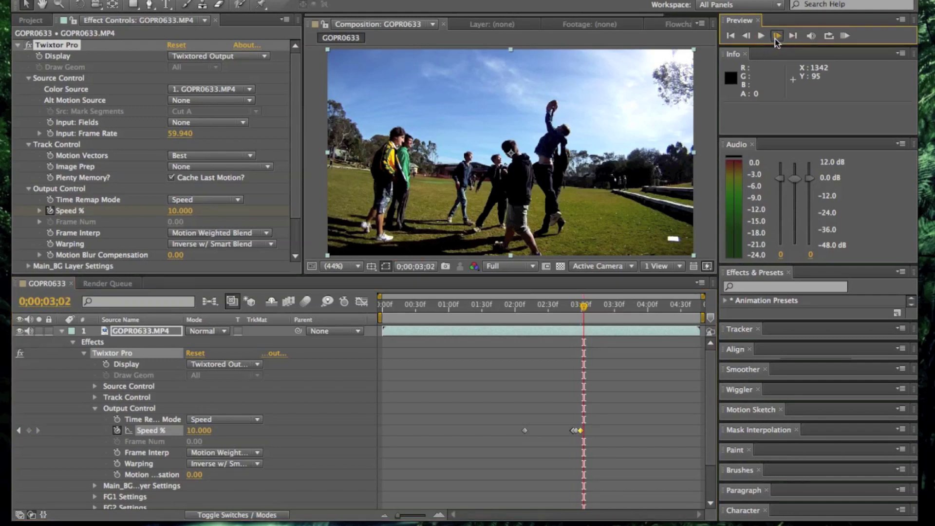
click(777, 36)
click(777, 36)
click(777, 37)
click(777, 37)
click(777, 37)
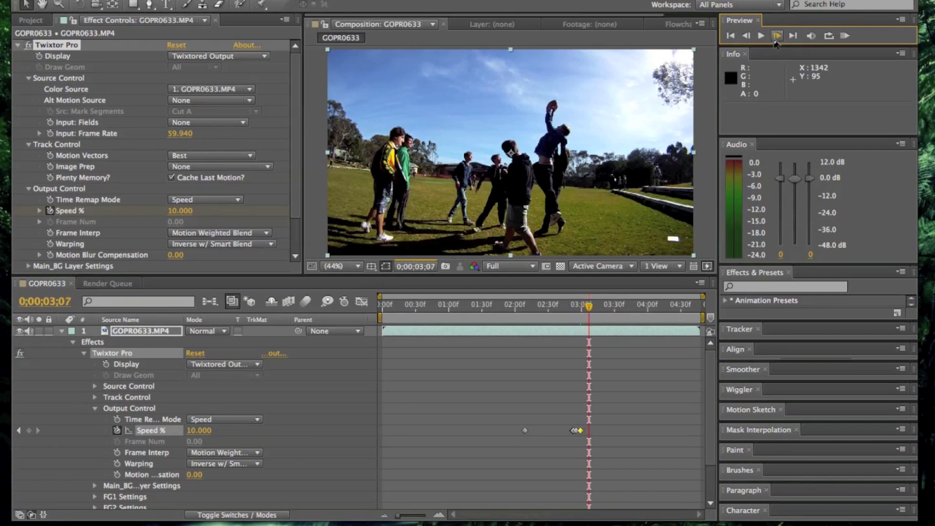
click(196, 433)
text(5)
key(Return)
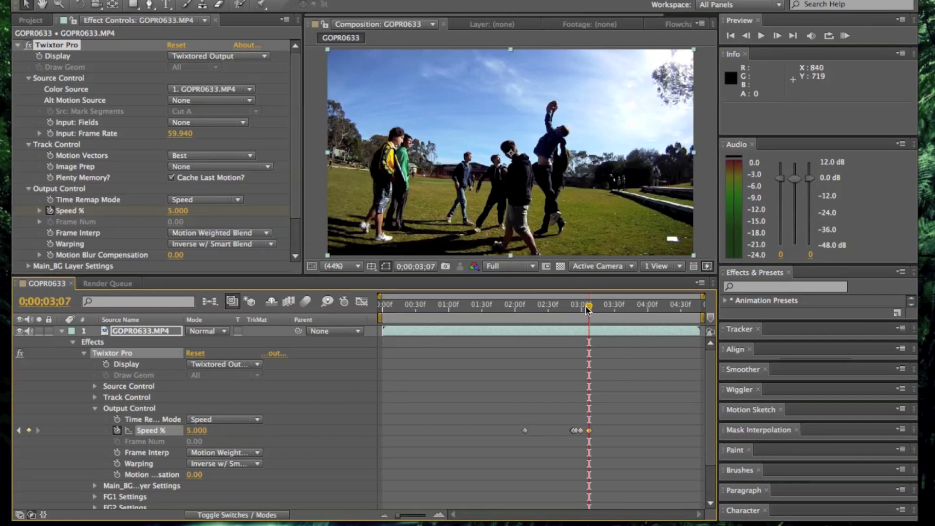
Preview the speed ramp repeatedly from just before the catch, then widen the viewer and timeline
drag(587, 310, 566, 322)
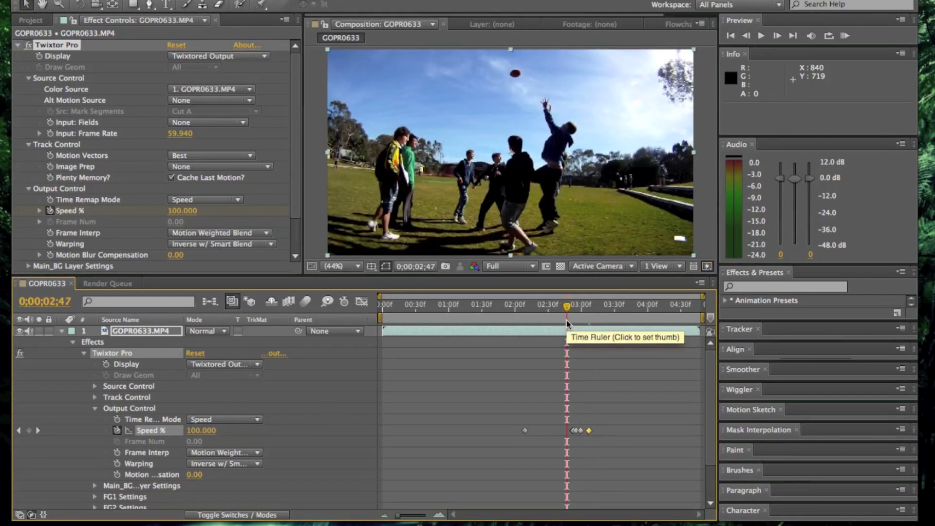
key(space)
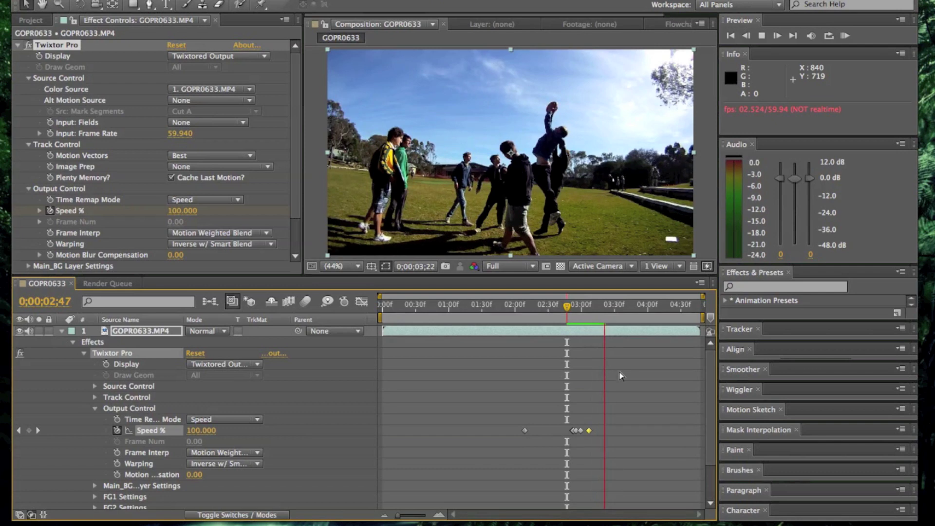
click(613, 329)
drag(607, 320, 570, 322)
key(space)
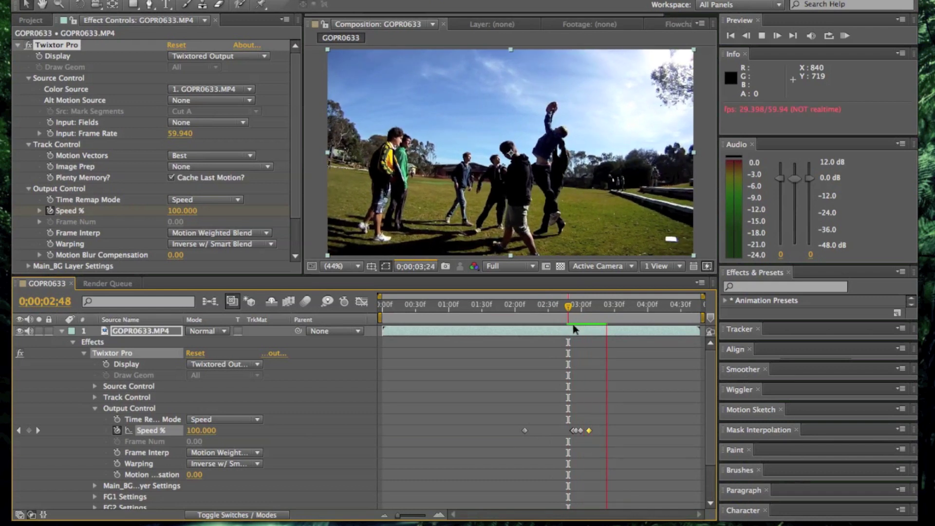
click(608, 304)
drag(606, 308, 551, 321)
key(space)
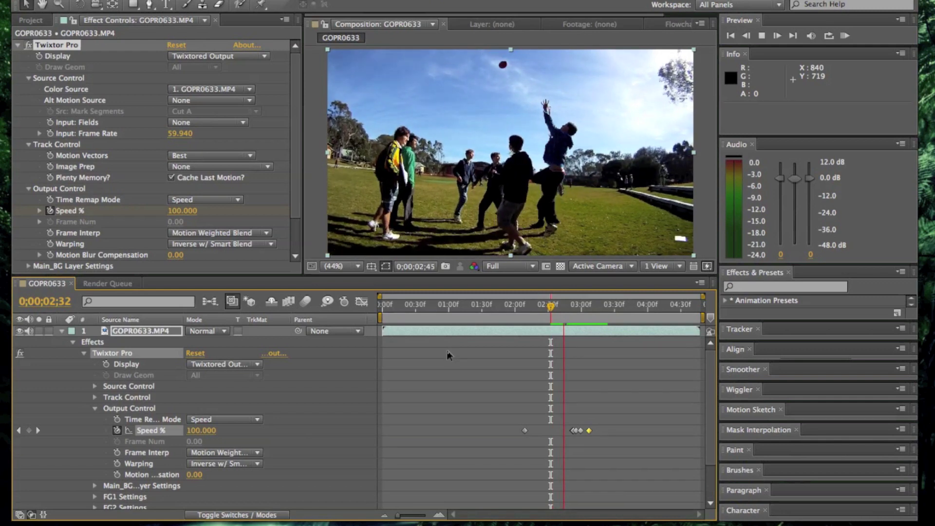
key(space)
drag(589, 317, 553, 319)
key(space)
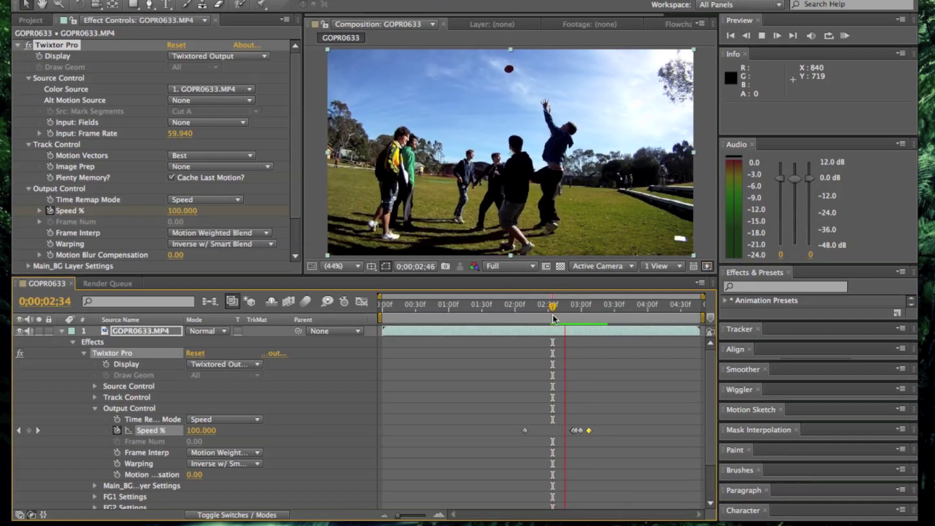
key(space)
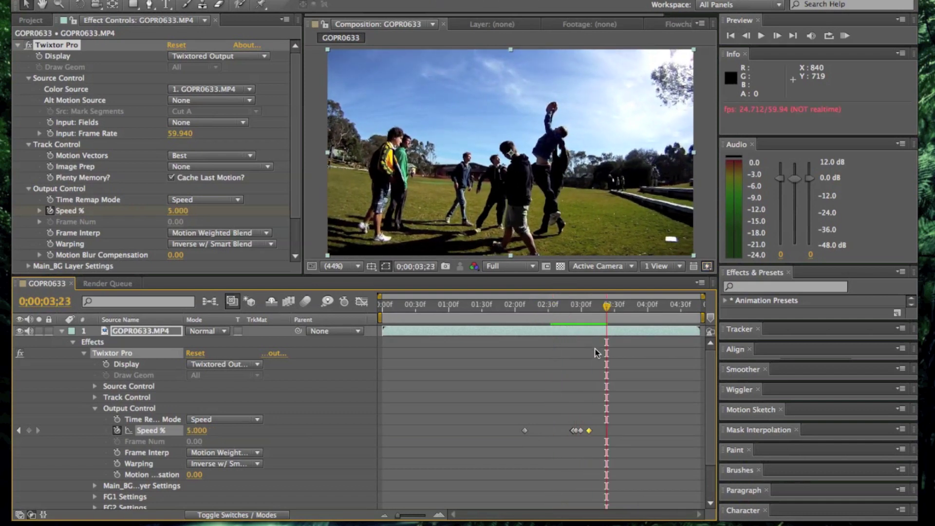
drag(609, 312, 553, 307)
key(space)
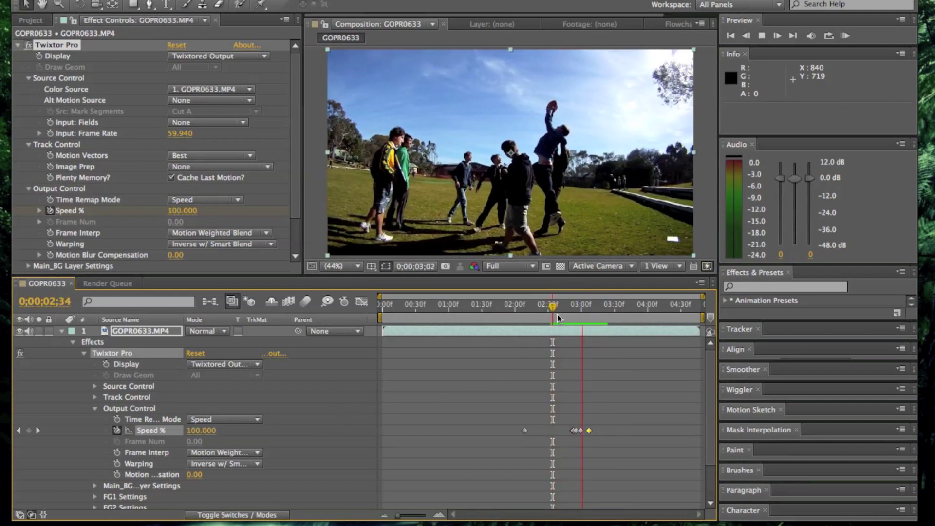
key(space)
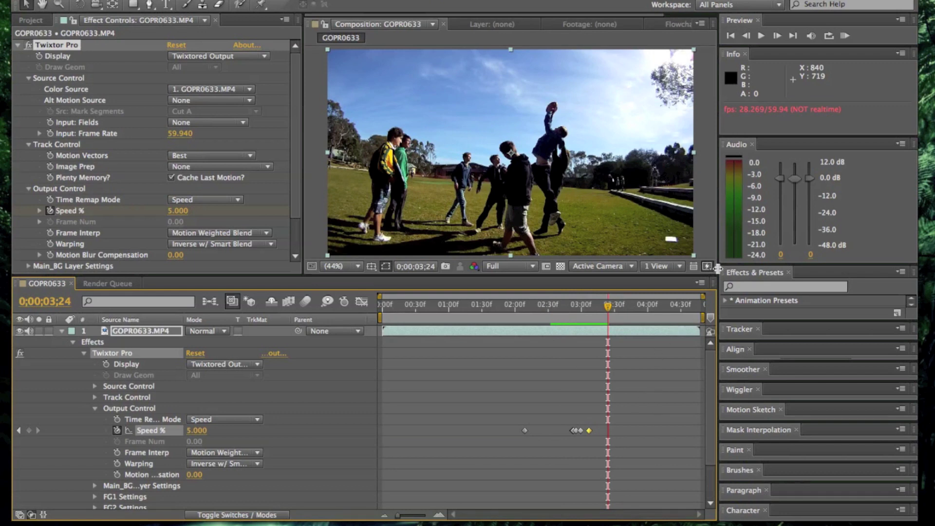
drag(718, 268, 829, 268)
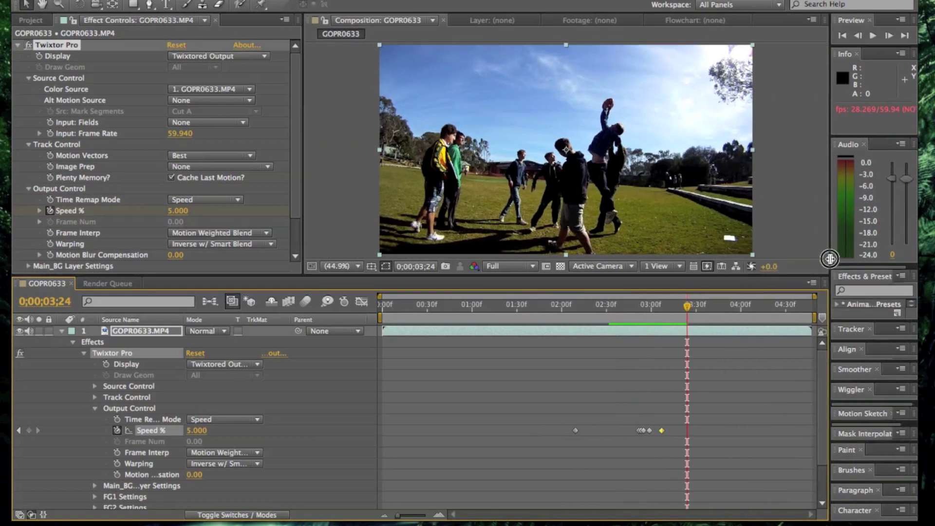
click(694, 308)
Enable Time Remapping on the GOPR0633.MP4 layer from its Time context menu
drag(696, 311, 779, 311)
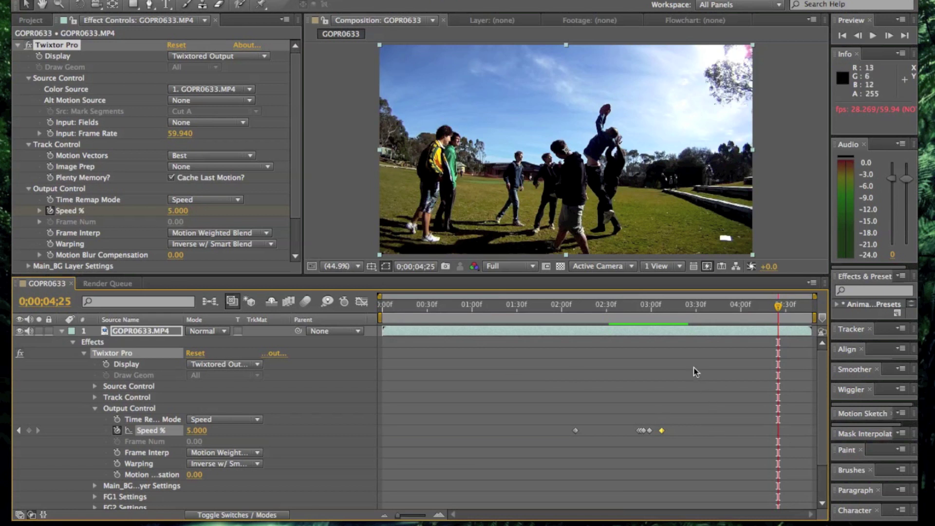
click(671, 334)
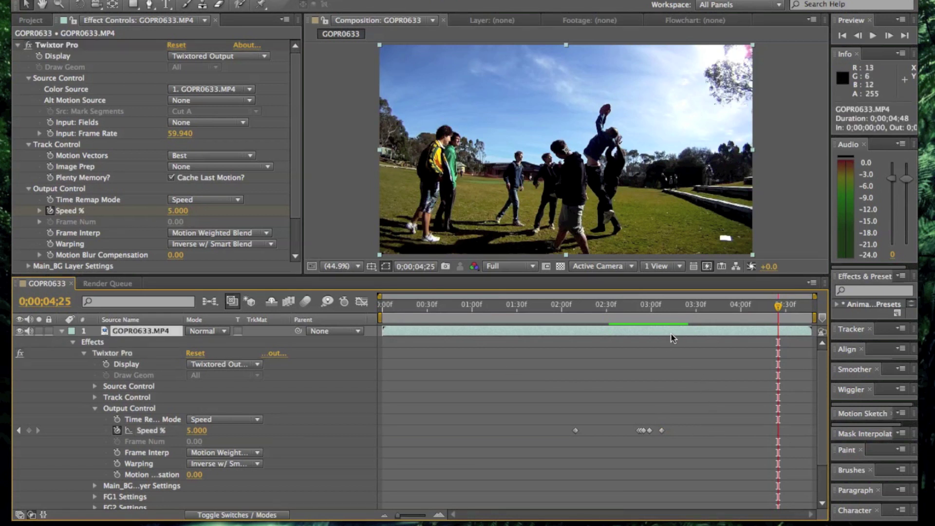
right_click(671, 335)
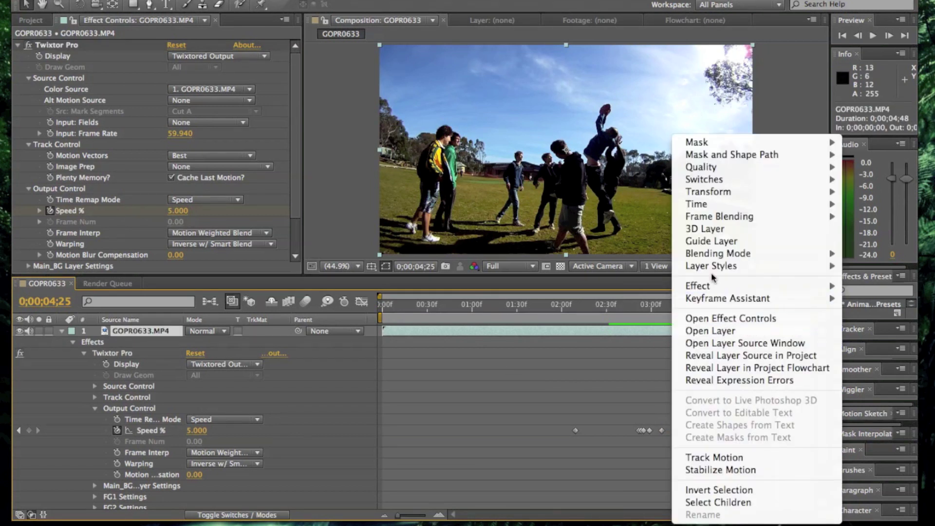
mouse_move(709, 220)
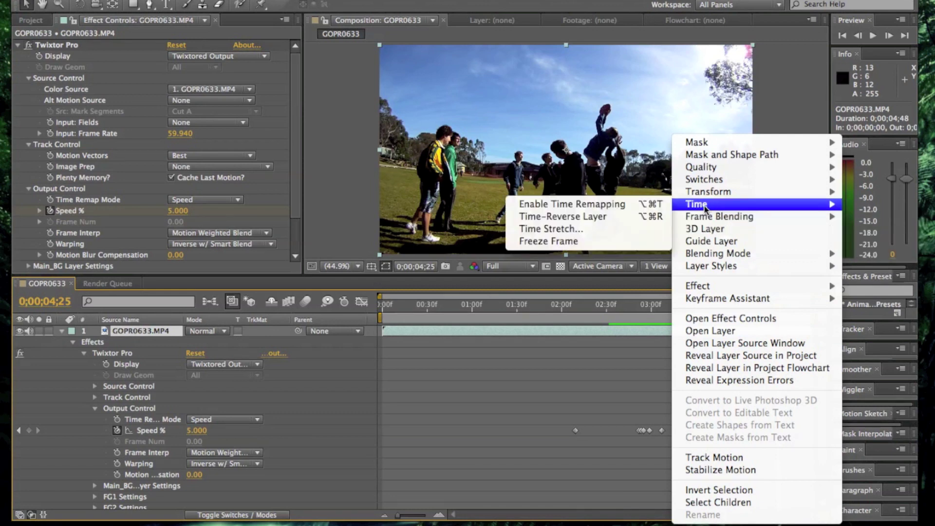
mouse_move(692, 205)
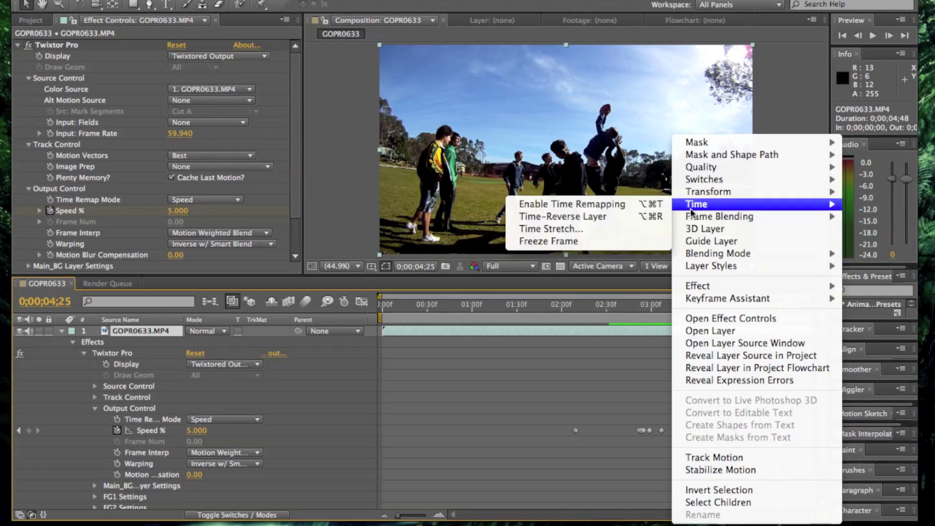
click(649, 206)
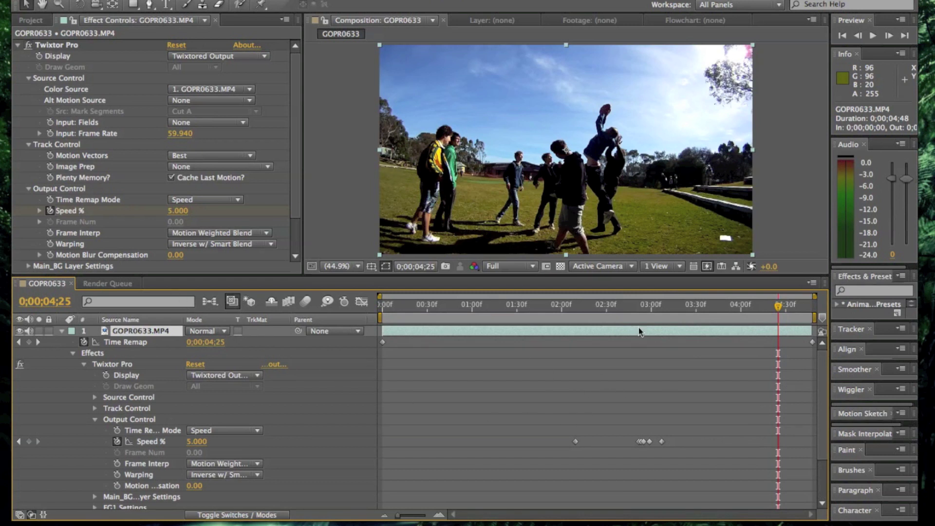
Change the GOPR0633 composition duration from 0;00;04;48 to 0;00;20;48 in Composition Settings
click(25, 21)
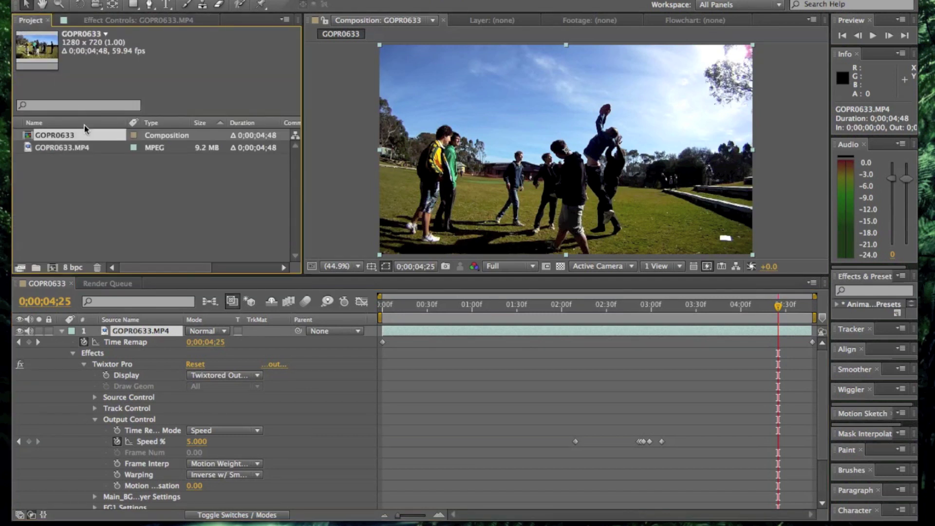
right_click(148, 140)
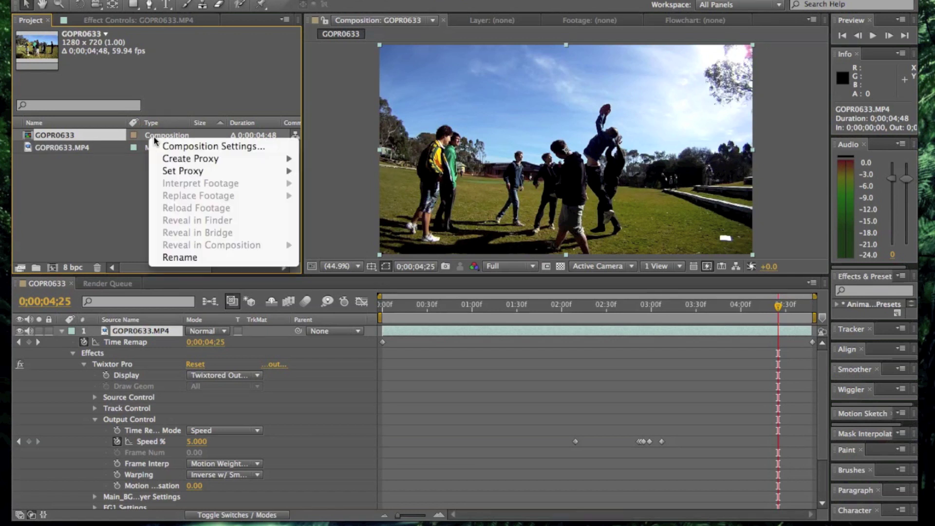
click(167, 147)
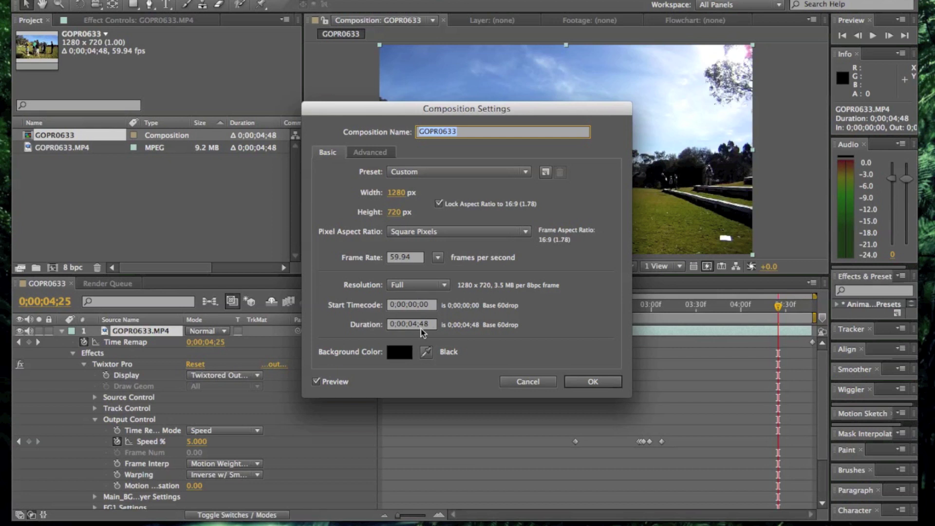
click(416, 325)
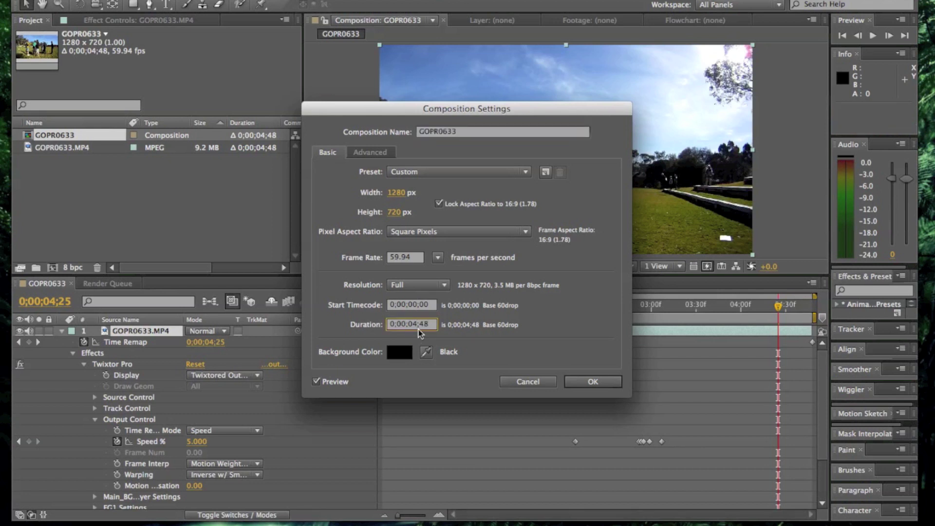
key(BackSpace)
key(Return)
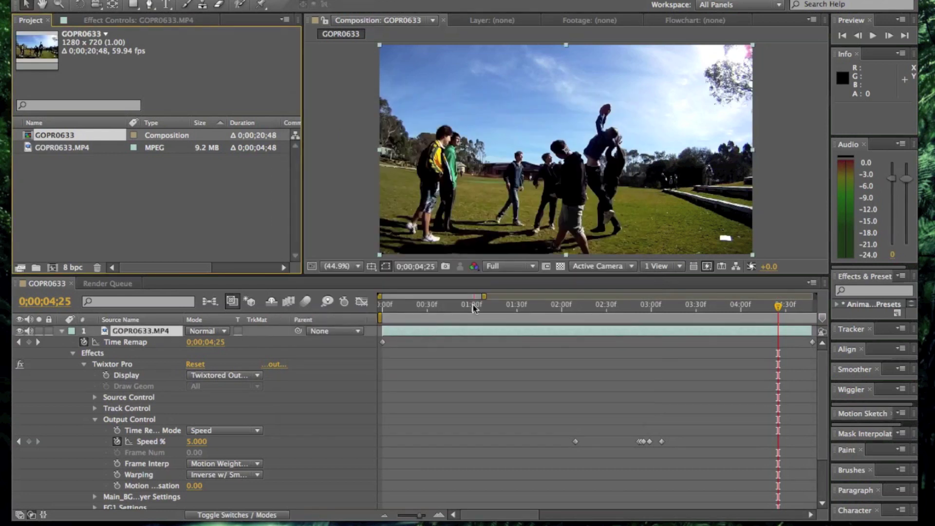
Zoom the timeline out, drag the layer's out-point to about 0;00;10;36, and return to 0;00;03;14
drag(483, 295, 655, 296)
drag(537, 329, 734, 326)
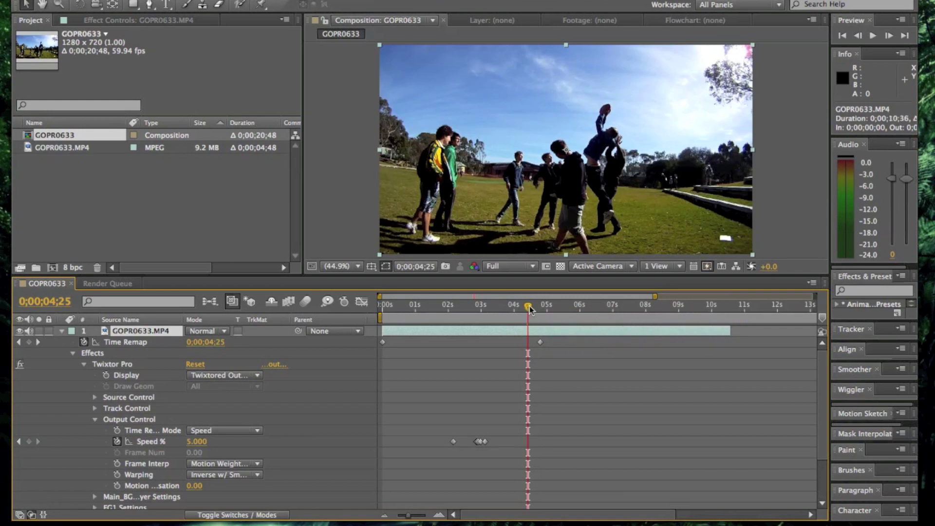
drag(530, 309, 582, 337)
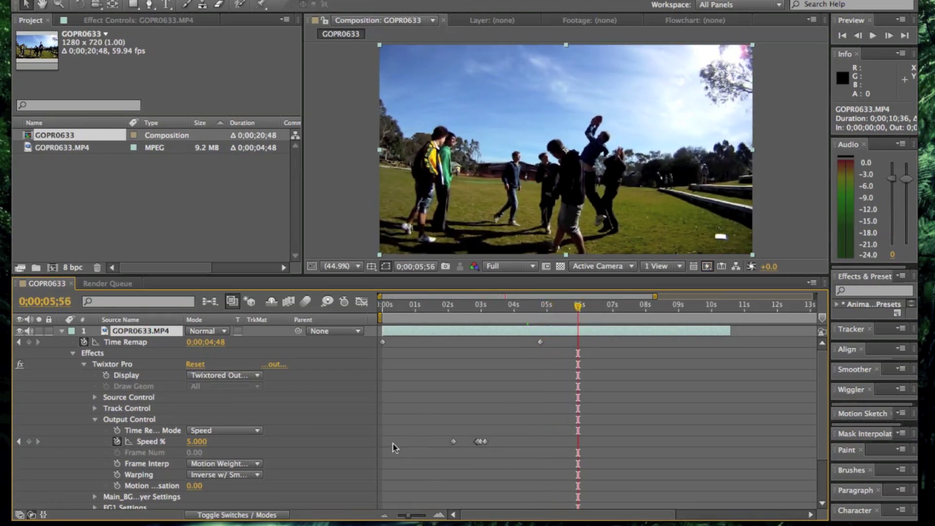
Add a Speed % keyframe holding 5, then set Speed % to 20 at 6;01
click(29, 442)
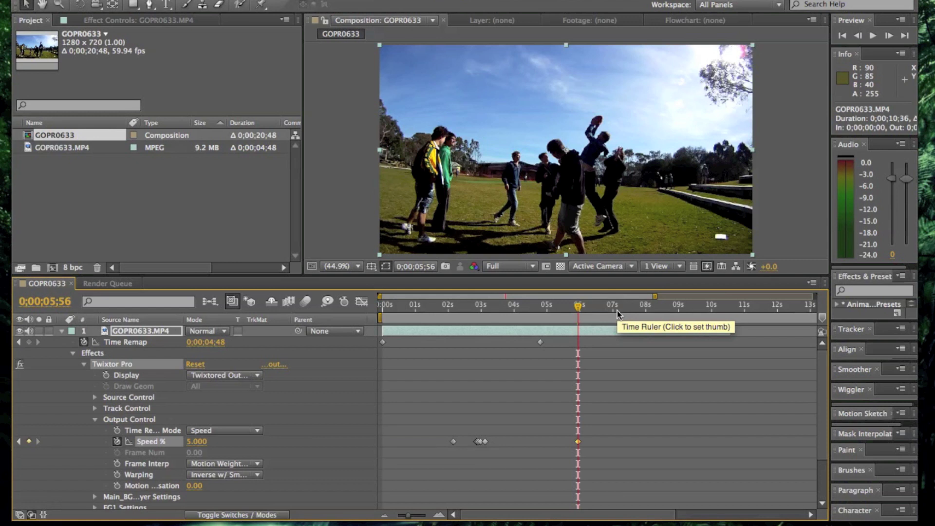
key(Page_Down)
key(Page_Down)
key(Page_Down)
key(Page_Down)
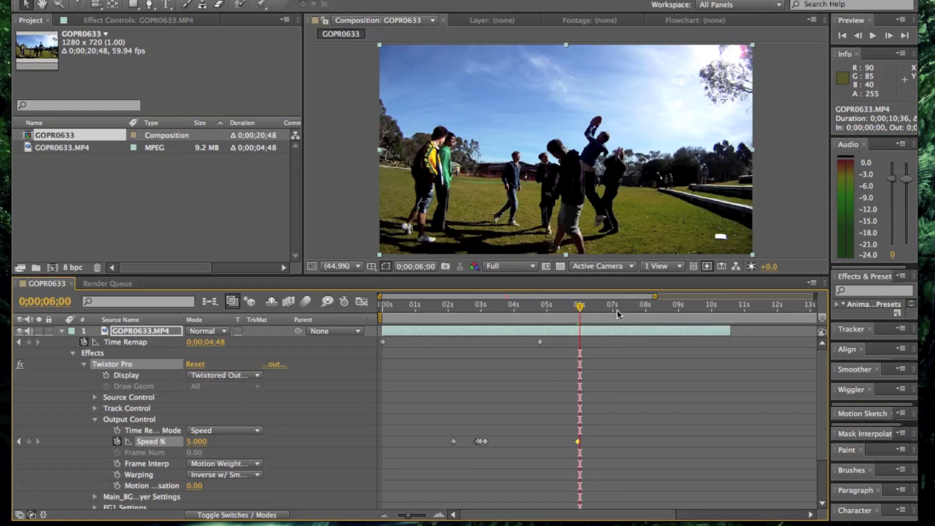
key(Page_Down)
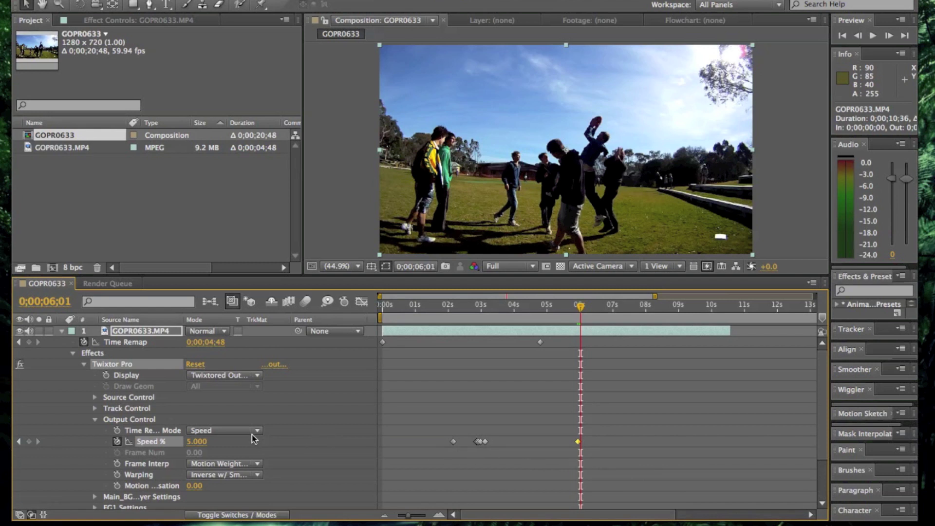
click(199, 443)
text(20)
key(Return)
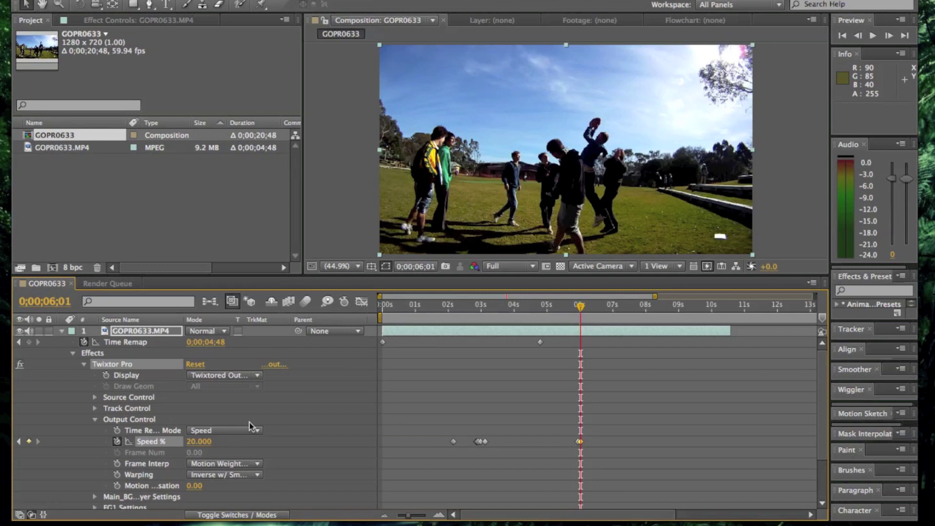
Keyframe Speed % at 50 on 6;03 and 80 on 6;05, then preview the ramp
key(Page_Down)
key(Page_Down)
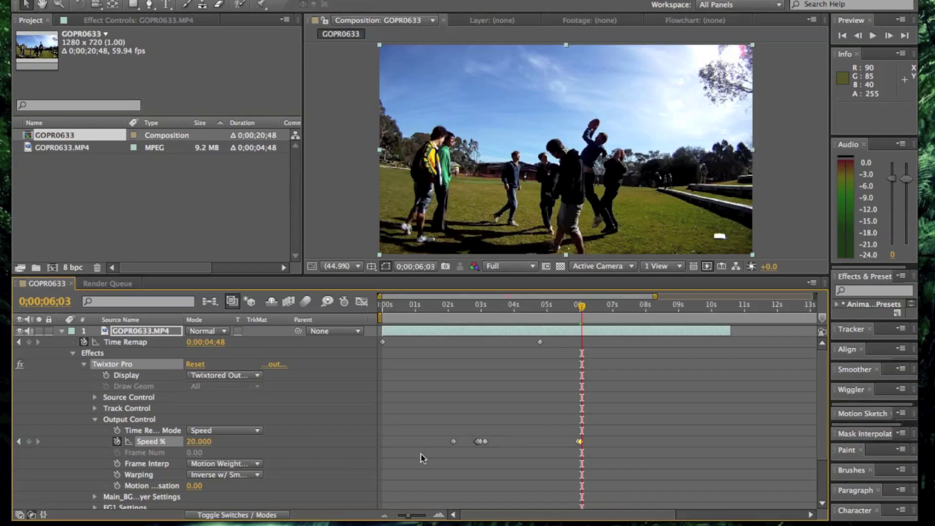
click(198, 441)
text(50)
key(Return)
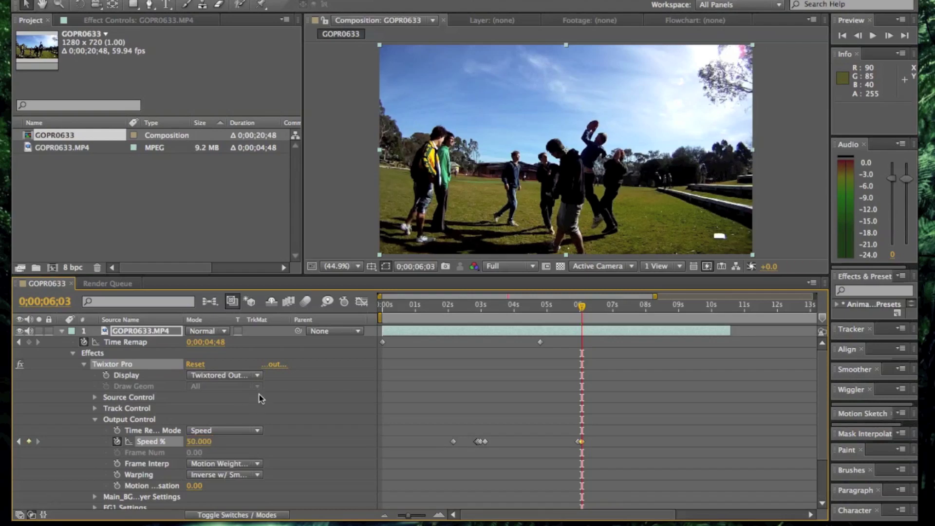
key(Page_Down)
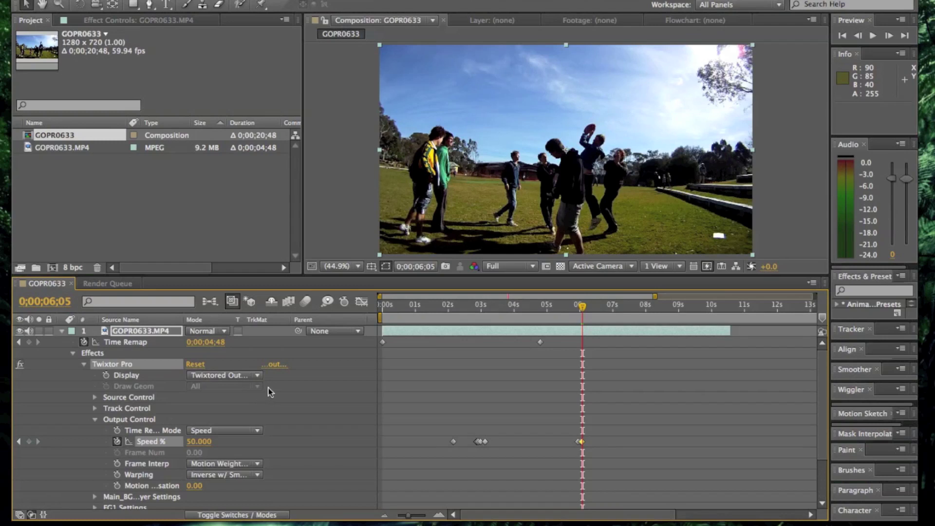
click(199, 442)
key(Return)
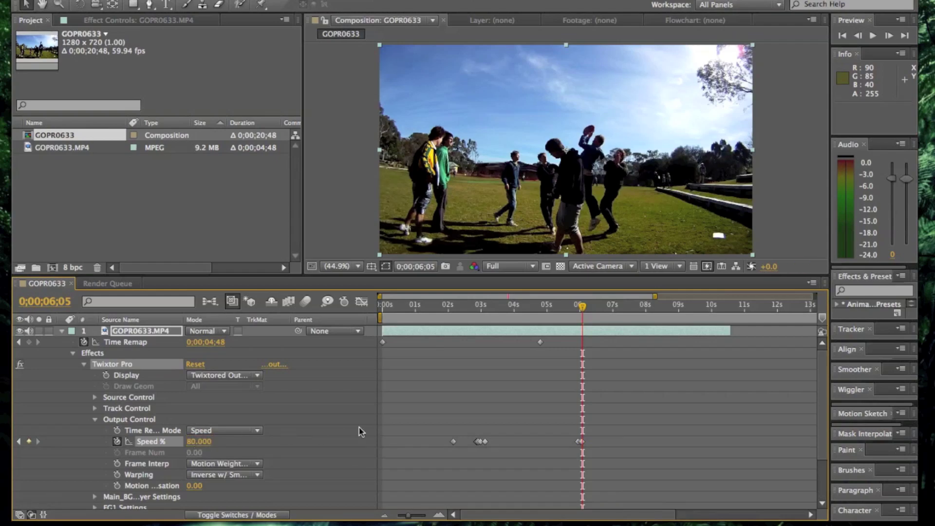
drag(582, 307, 577, 312)
key(space)
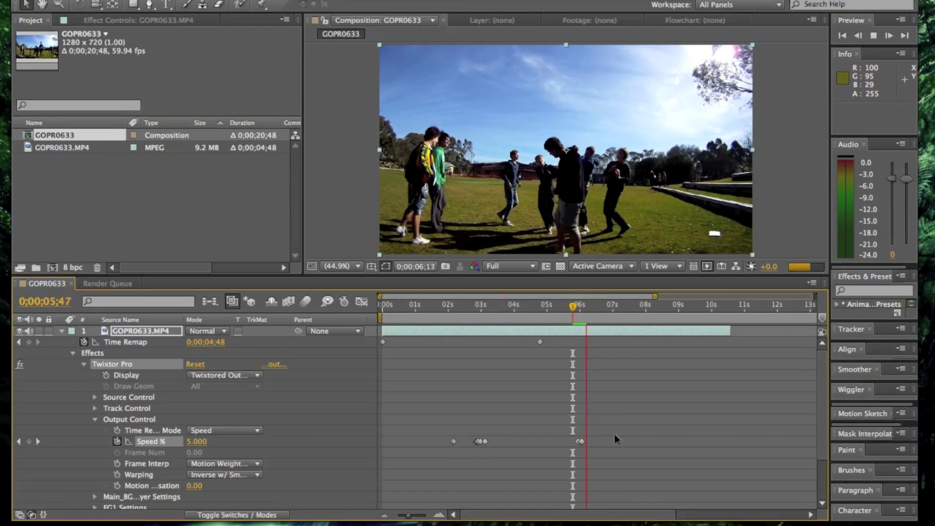
drag(587, 307, 573, 307)
key(space)
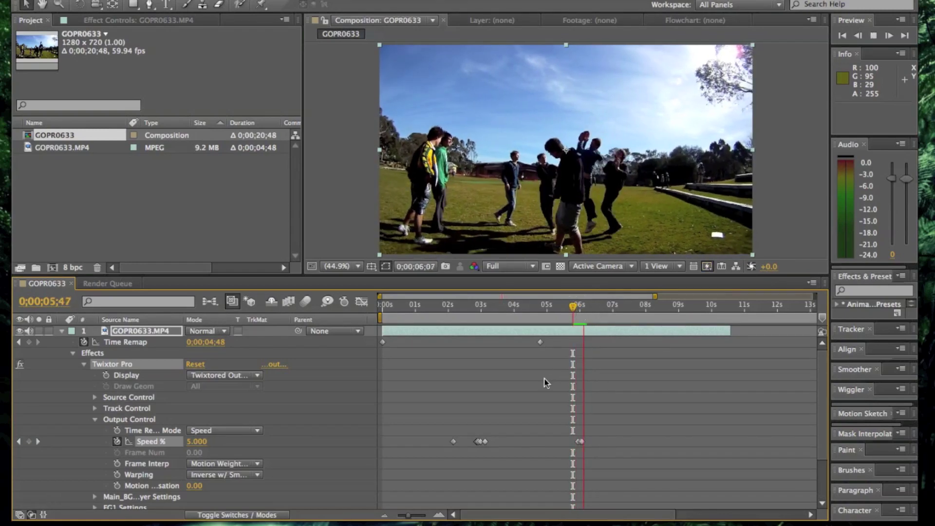
key(space)
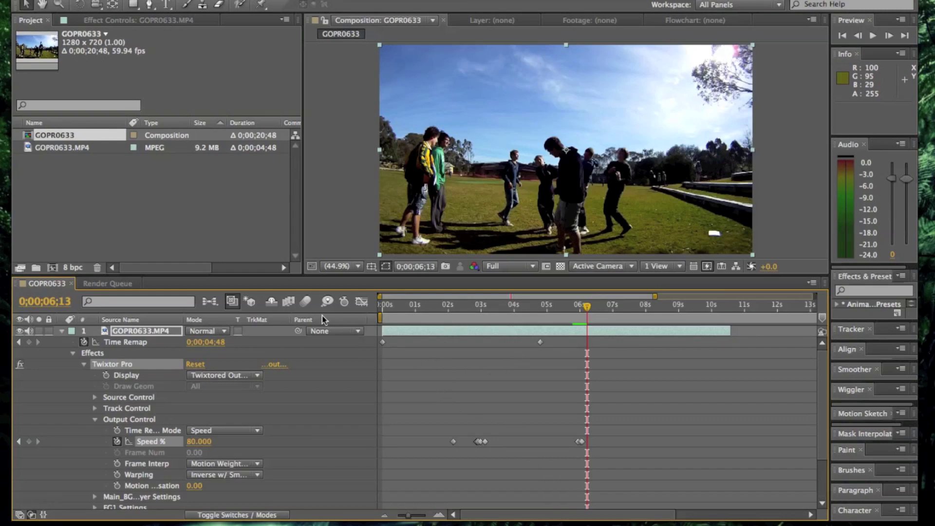
click(289, 304)
Set the GOPR0633.MP4 layer's frame blending to Pixel Motion and scrub through the ramp
click(572, 333)
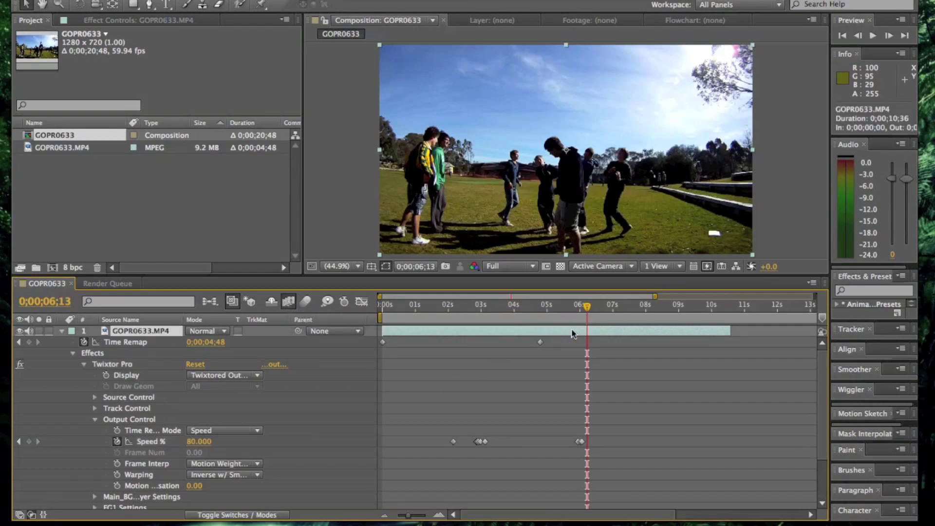
right_click(573, 333)
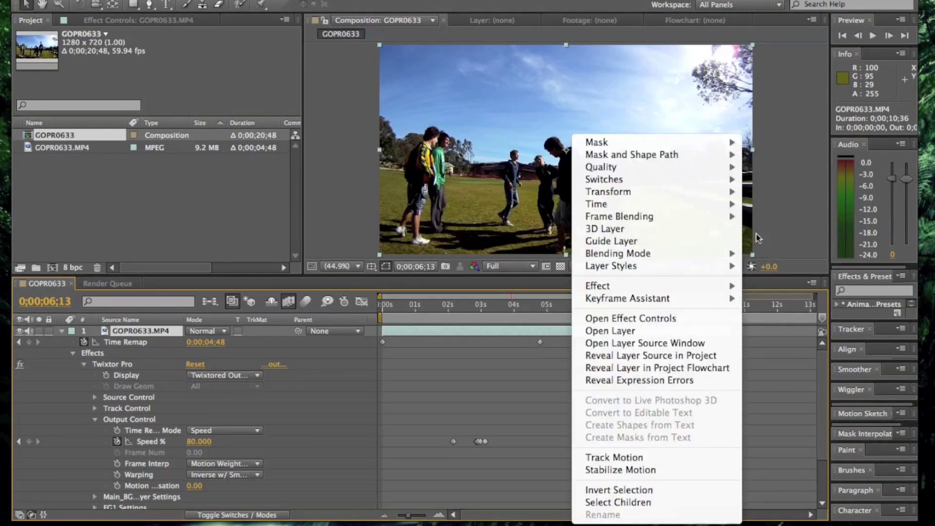
mouse_move(733, 219)
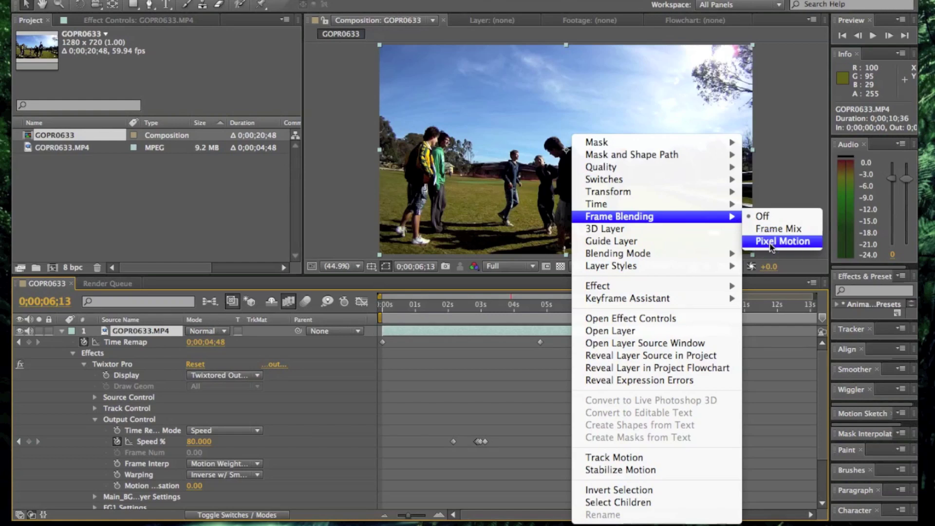
click(772, 242)
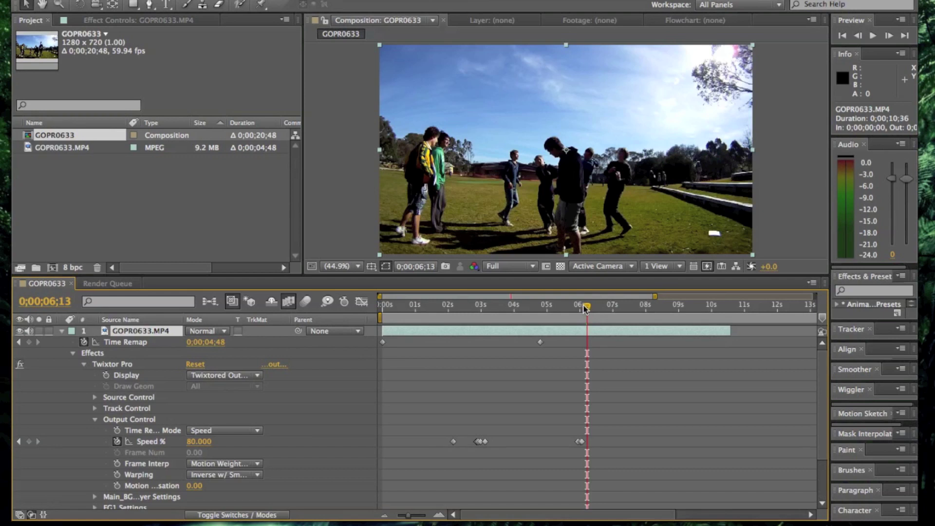
drag(586, 308, 617, 314)
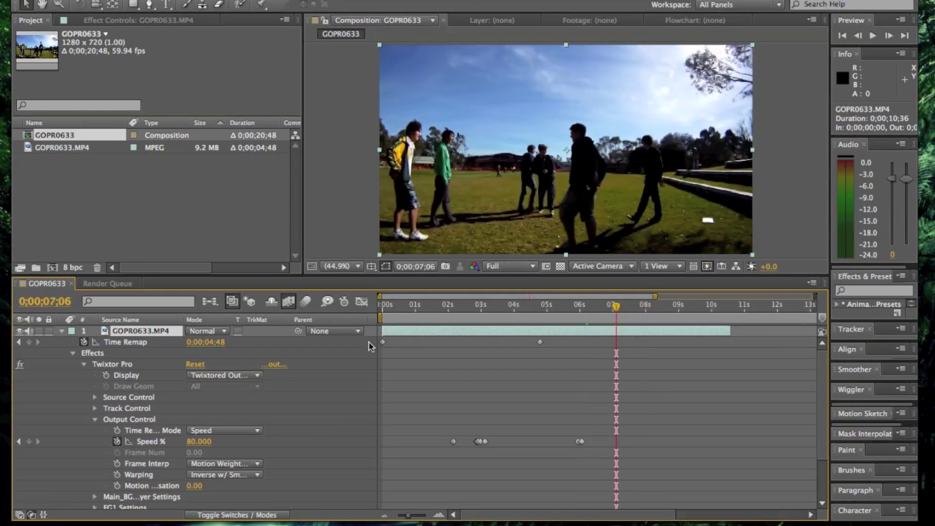
Drag the work-area end in from the comp end until it sits at 7;29
key(Home)
click(382, 315)
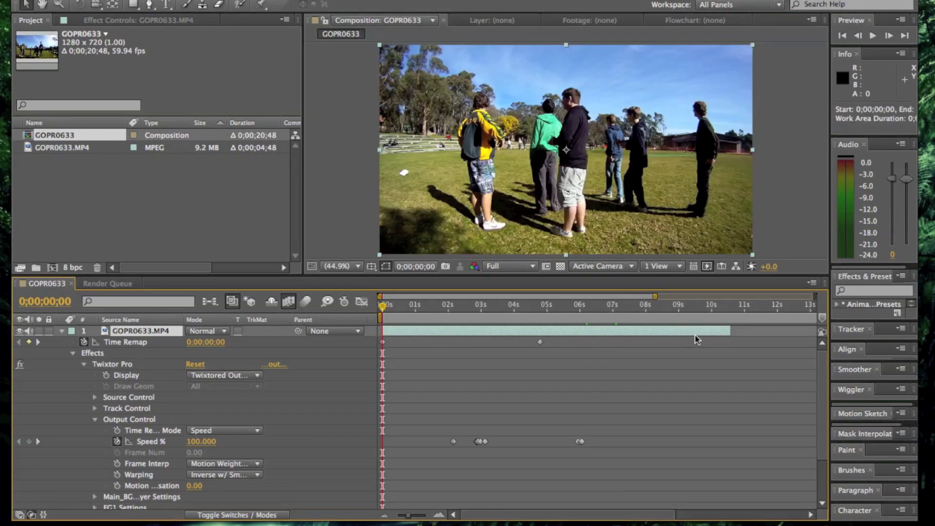
scroll(695, 335, right, 5)
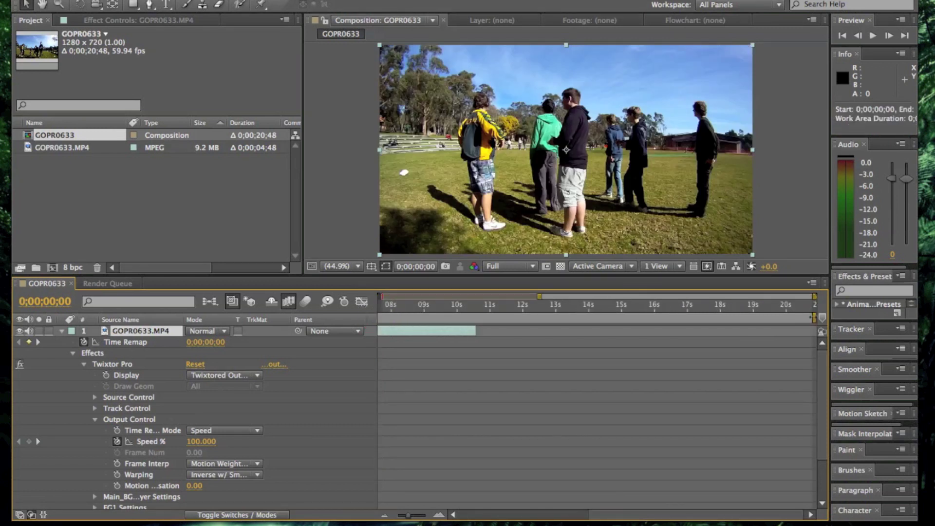
drag(804, 319, 478, 317)
scroll(478, 318, left, 5)
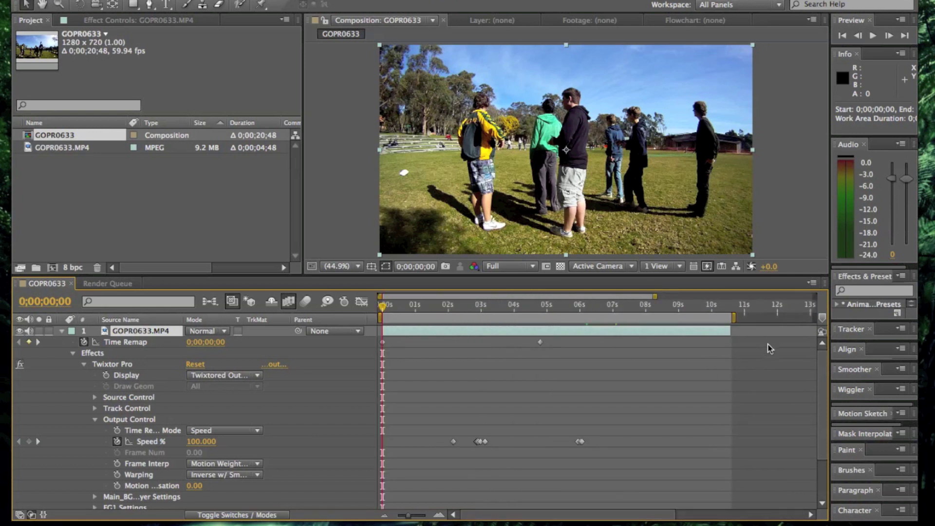
drag(734, 318, 681, 318)
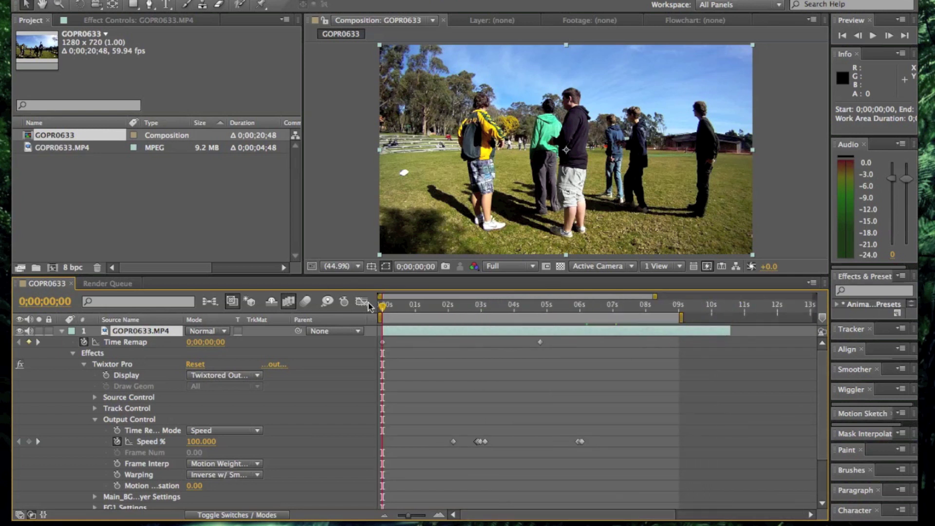
drag(382, 306, 629, 316)
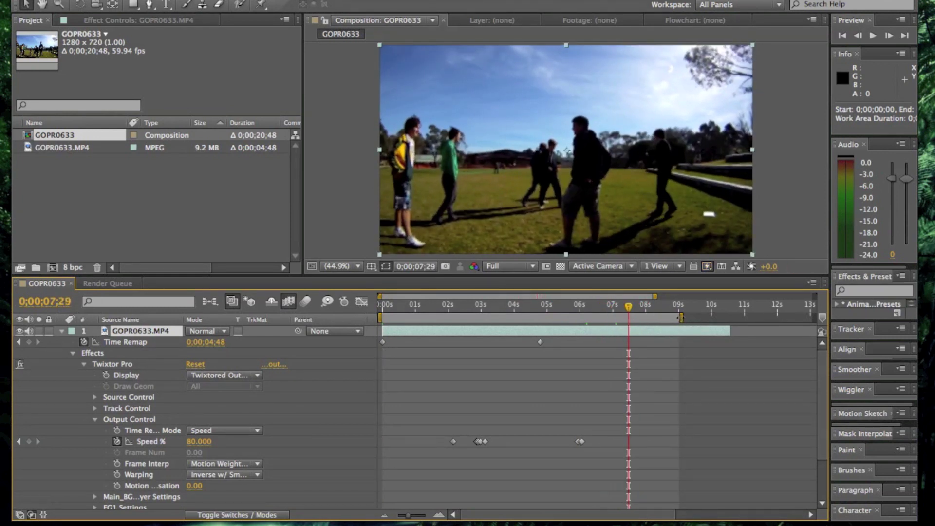
mouse_move(681, 317)
mouse_down()
mouse_move(624, 318)
mouse_move(652, 296)
mouse_move(540, 293)
mouse_up()
click(666, 366)
scroll(579, 371, right, 3)
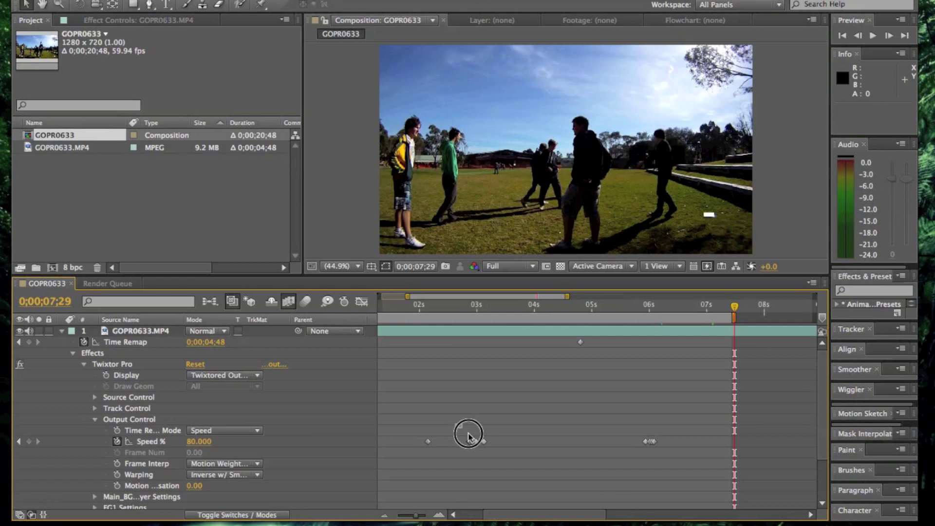
Apply Easy Ease to the Speed % keyframes near 3s and 6s, then deselect them
drag(455, 424, 675, 473)
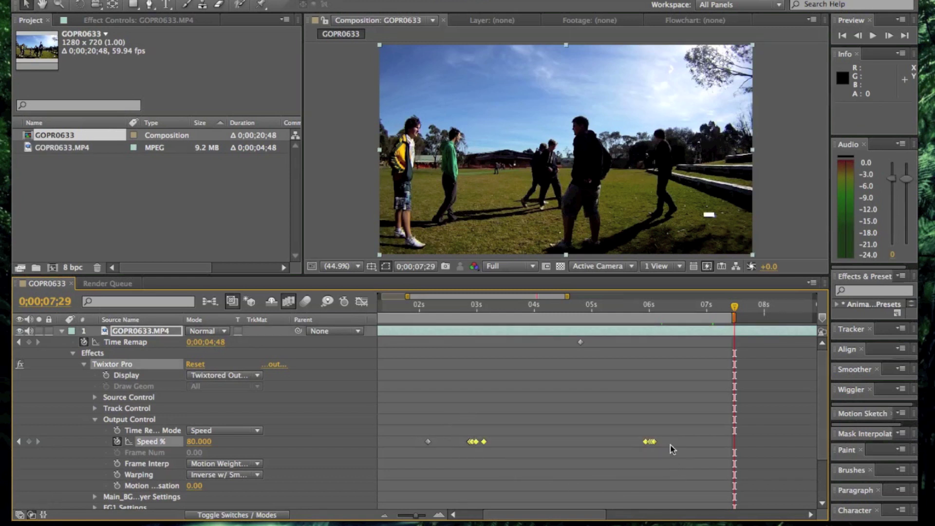
right_click(652, 445)
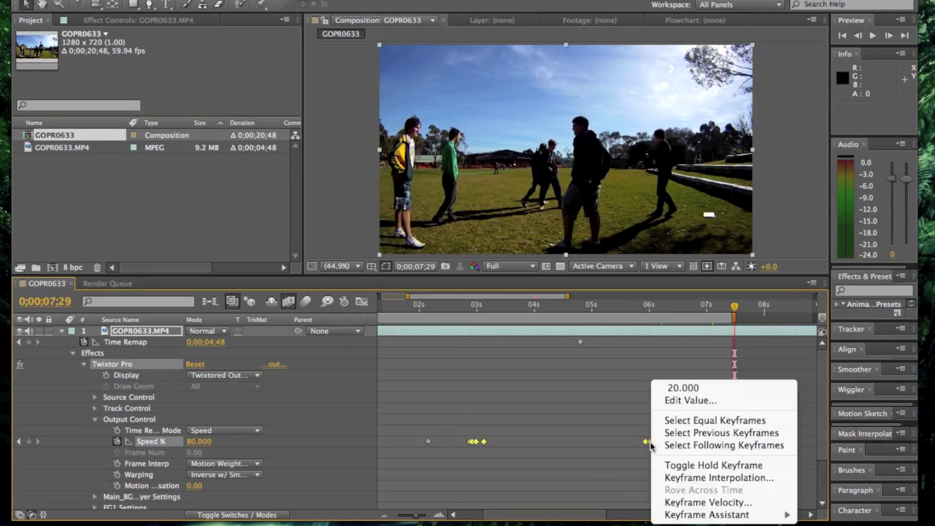
mouse_move(697, 514)
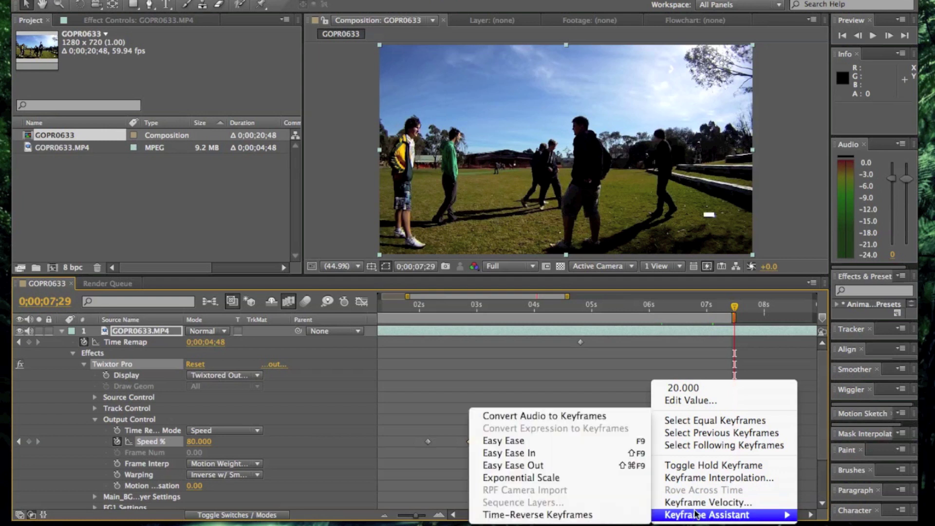
click(524, 442)
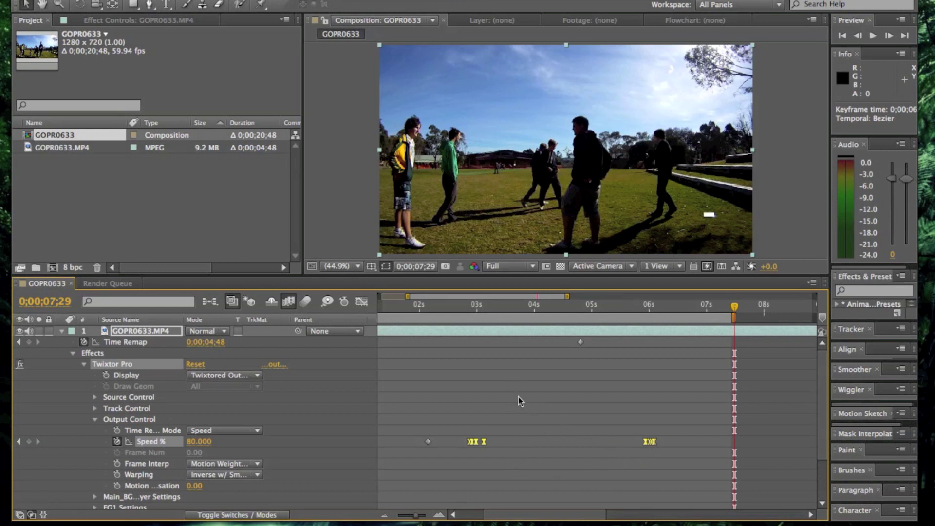
click(471, 419)
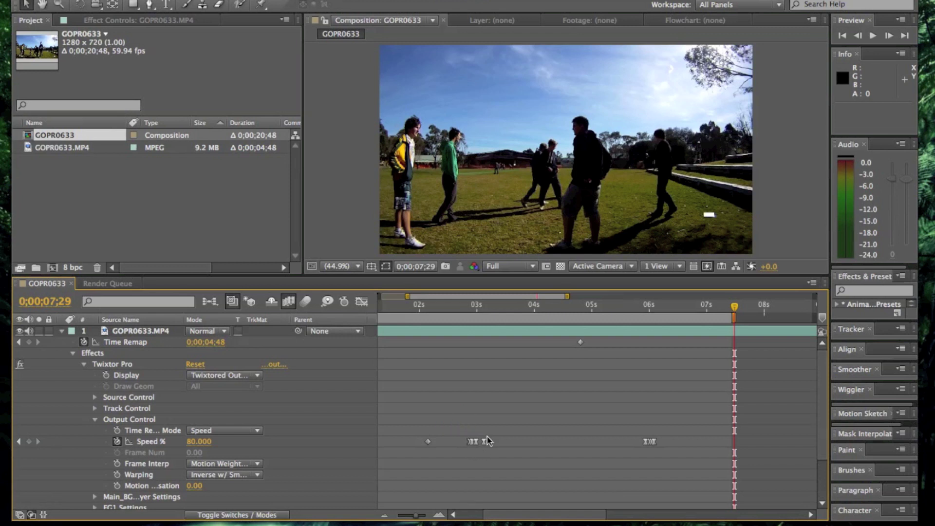
drag(734, 307, 460, 353)
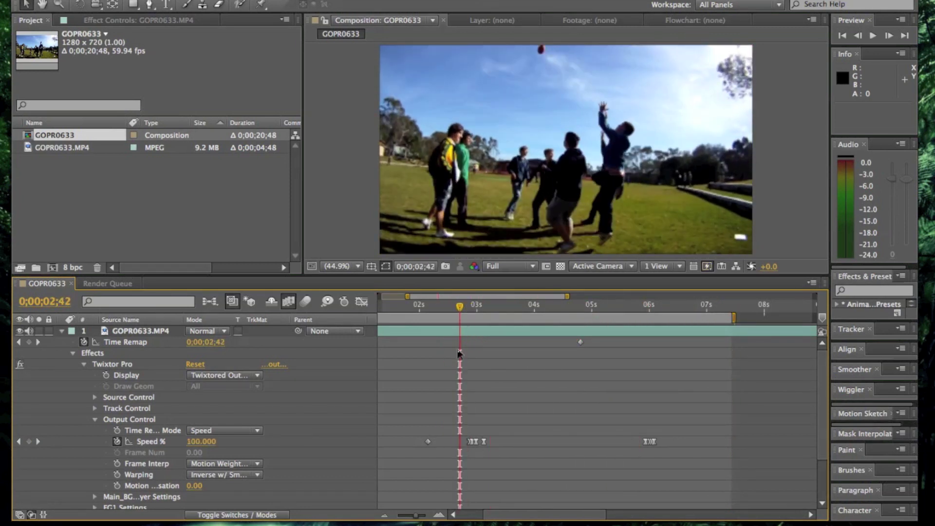
click(463, 307)
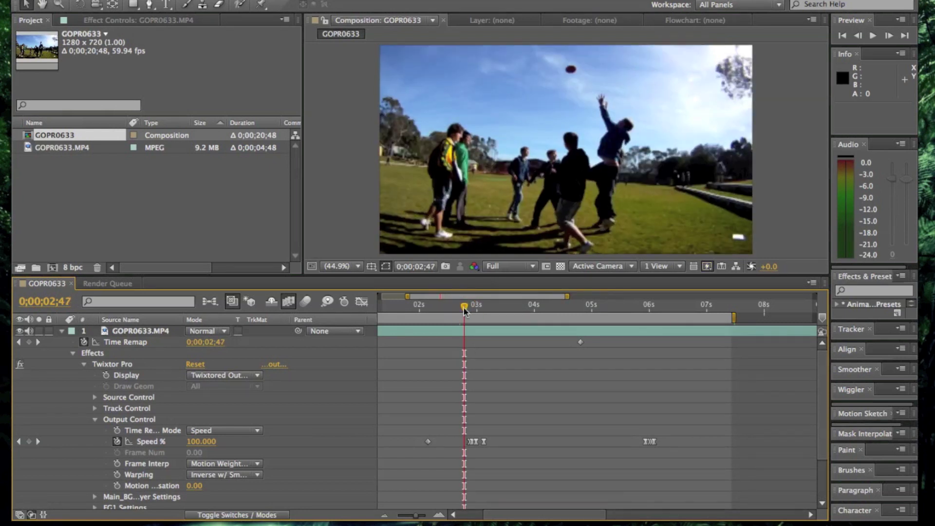
key(space)
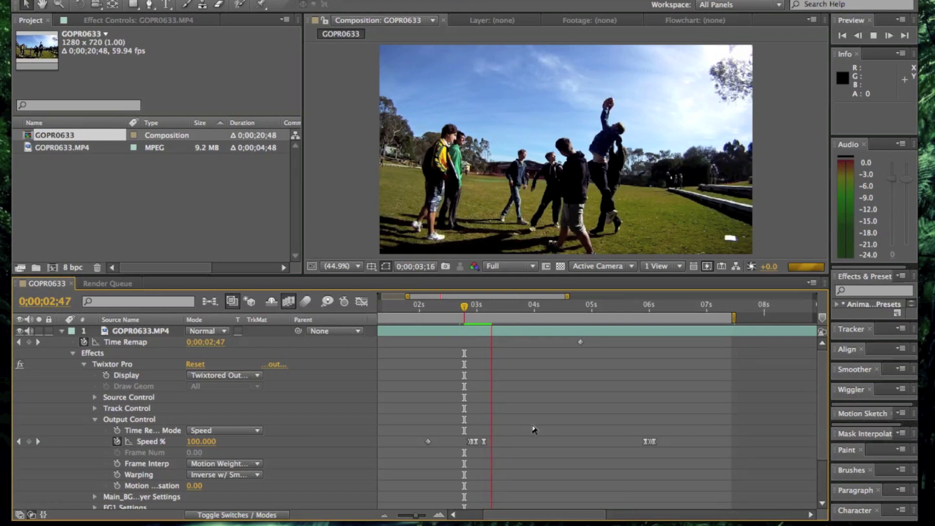
key(space)
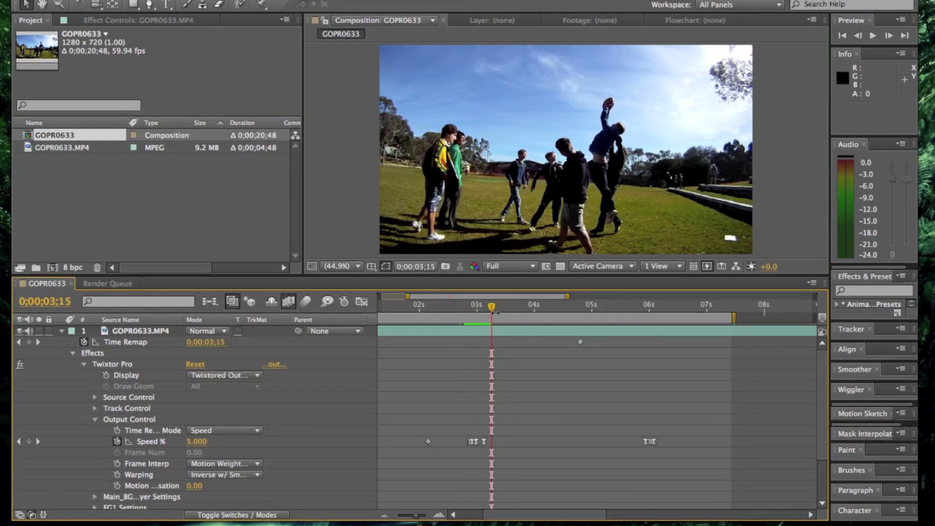
drag(493, 308, 466, 308)
key(space)
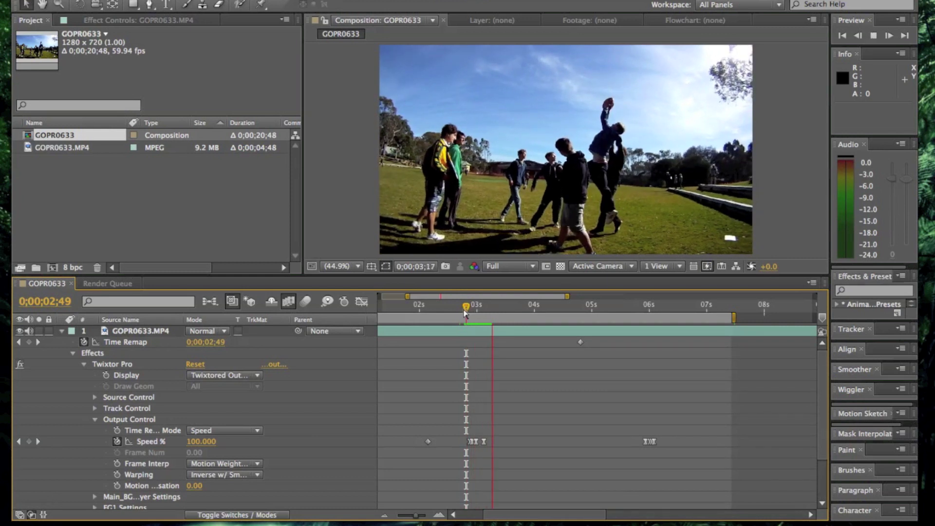
key(space)
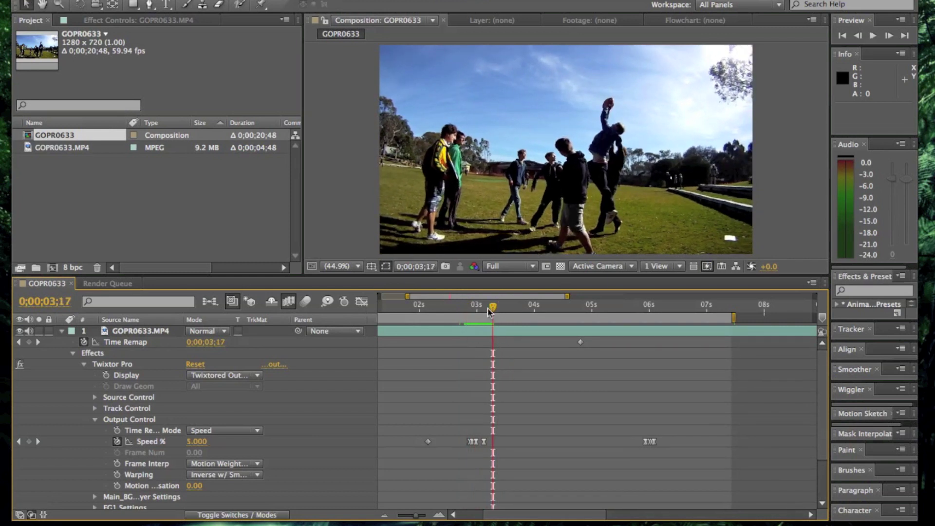
drag(487, 308, 466, 309)
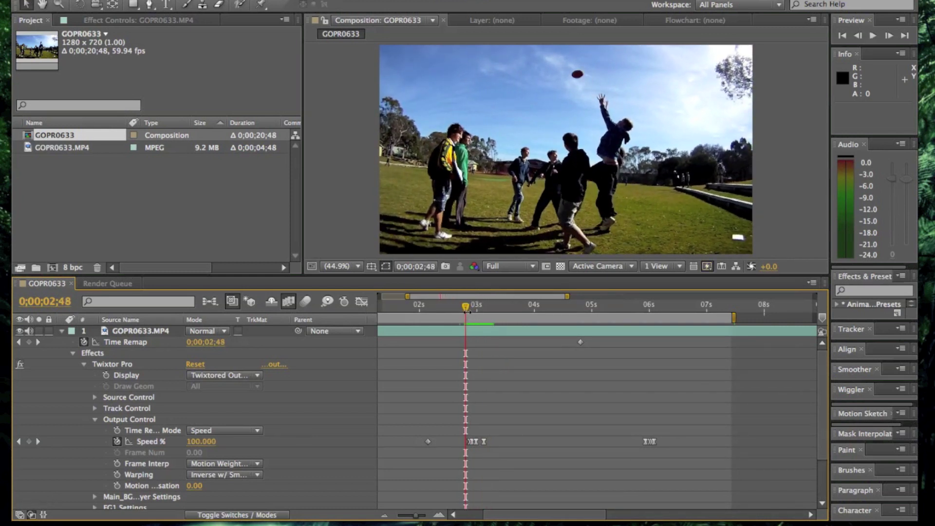
key(space)
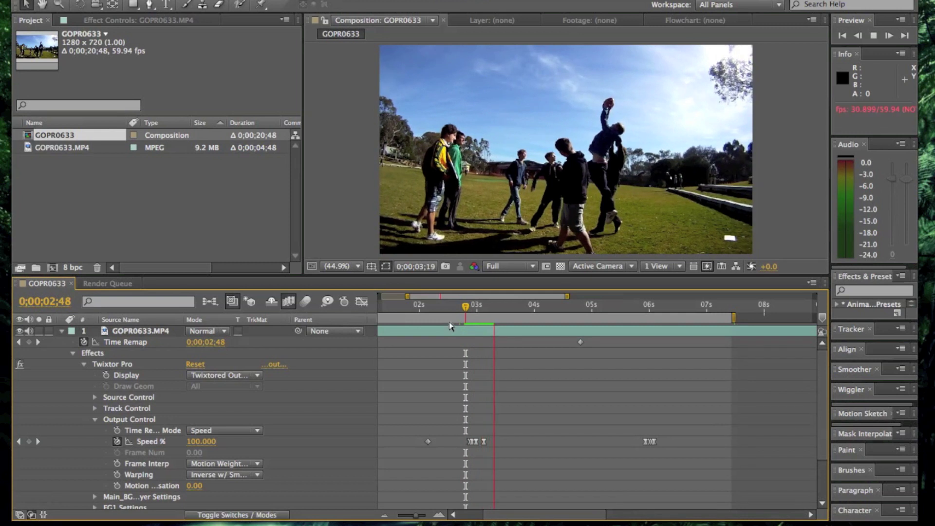
click(468, 308)
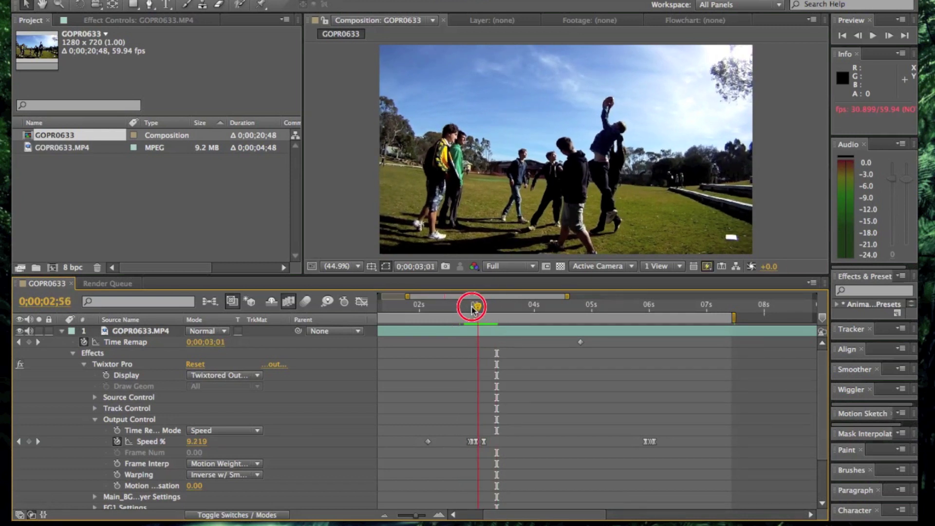
key(space)
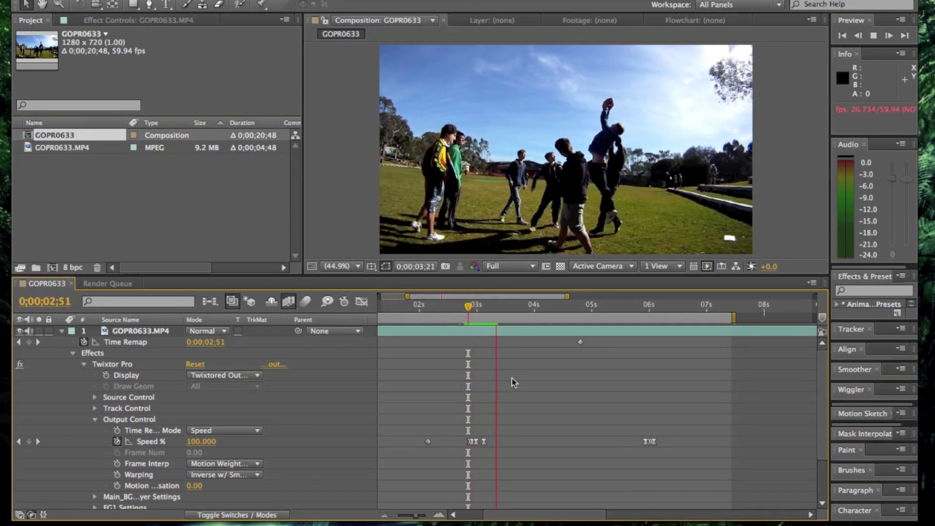
click(72, 354)
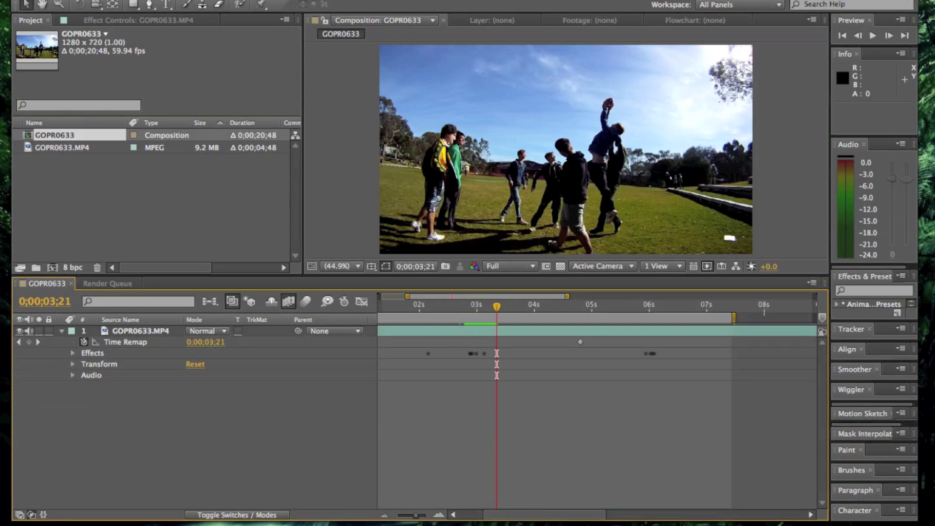
Select GOPR0633.MP4 and apply Color Correction > Levels (Individual Controls) from the Effect menu
click(181, 1)
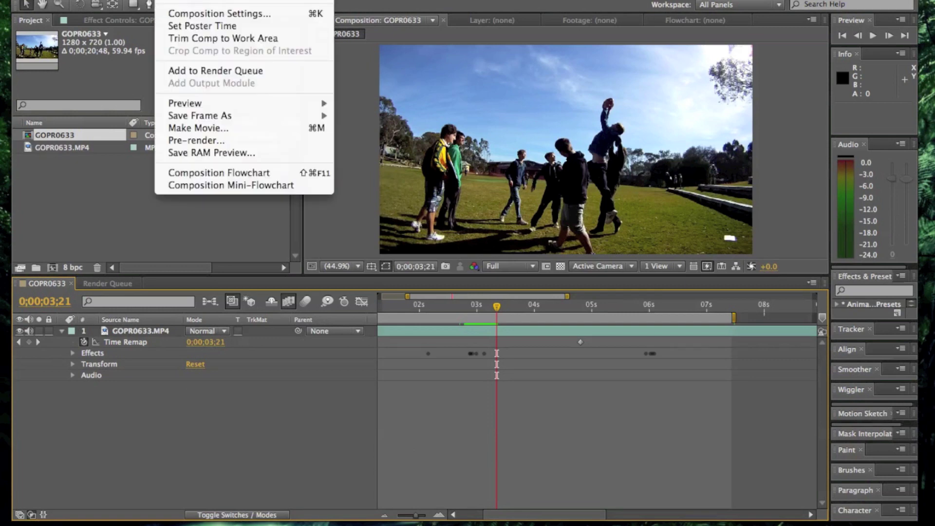
mouse_move(273, 1)
key(Escape)
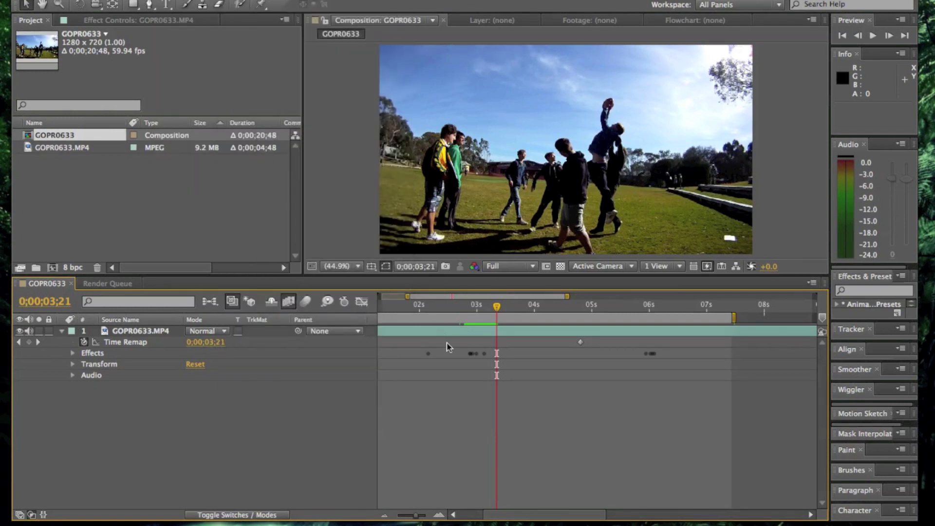
click(462, 331)
click(180, 1)
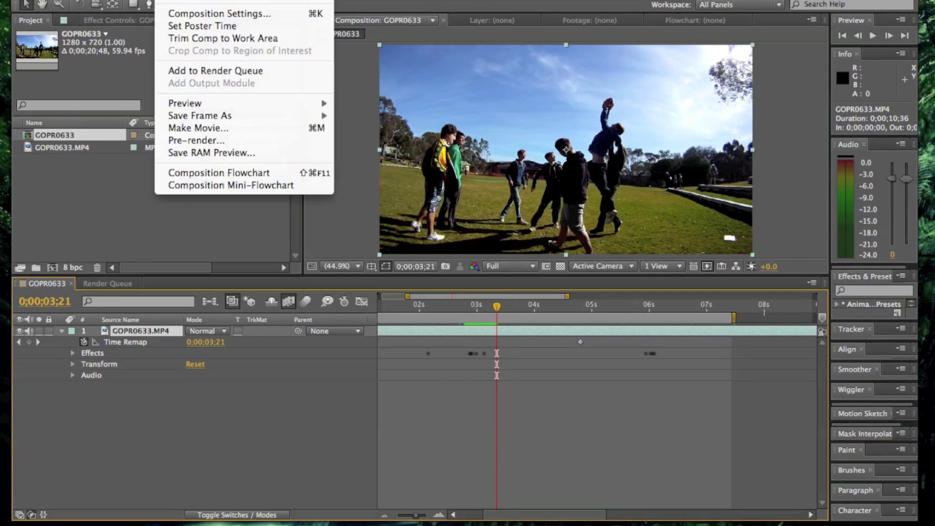
mouse_move(273, 1)
mouse_move(312, 87)
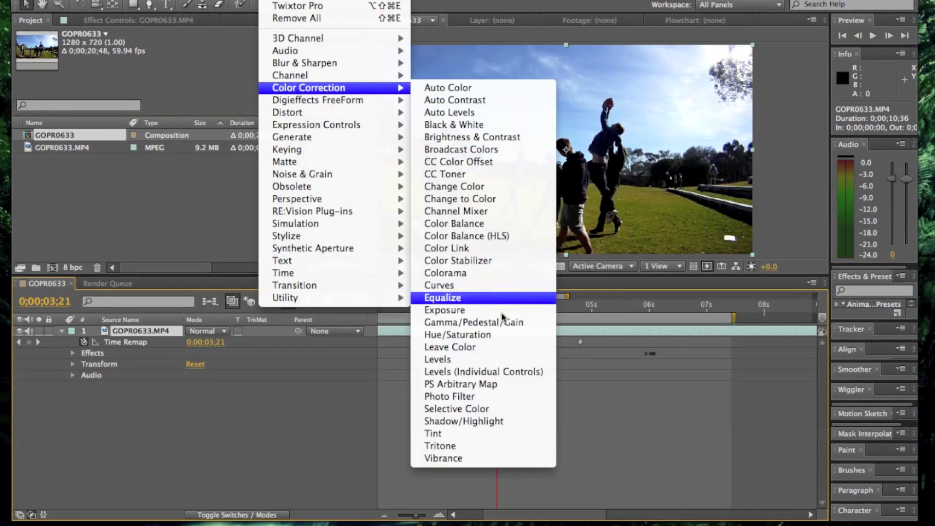
click(516, 372)
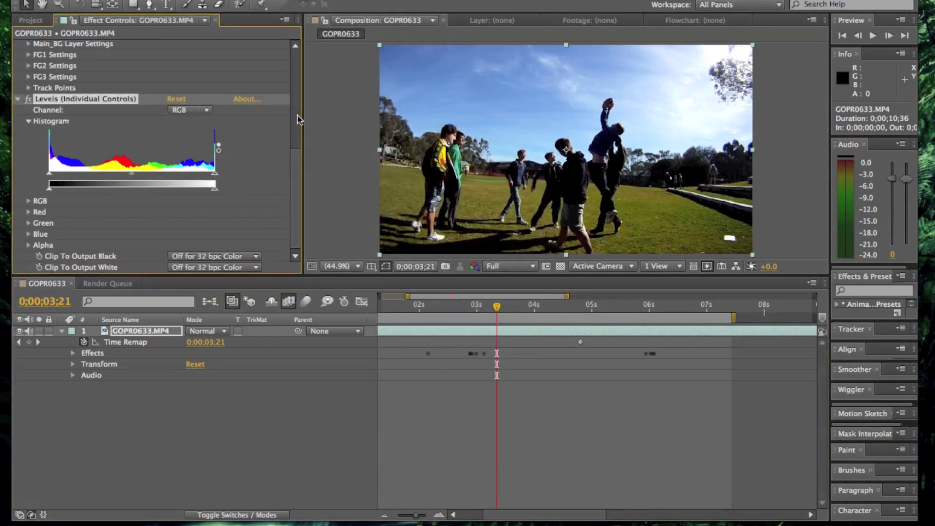
Lift the Levels output black and shift the midtone gamma on the histogram
drag(296, 163, 295, 188)
drag(50, 189, 59, 194)
drag(131, 178, 122, 176)
drag(51, 177, 47, 178)
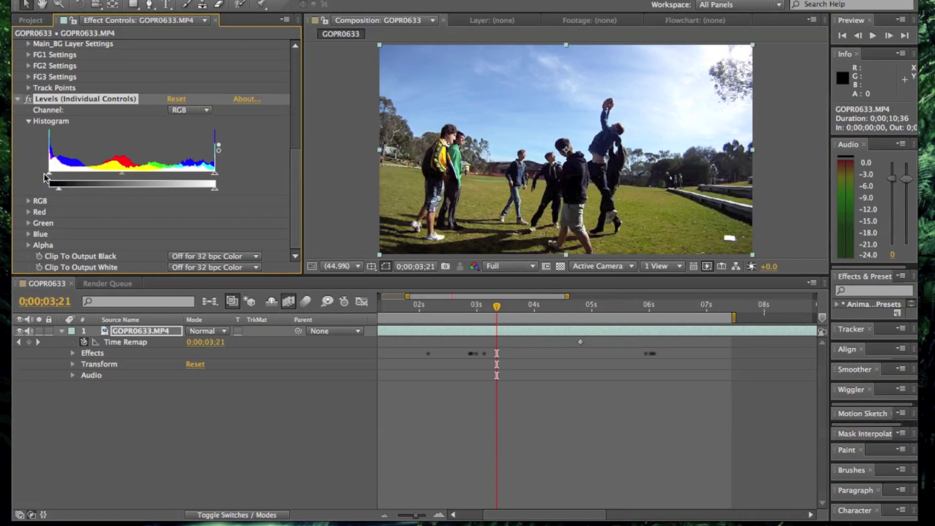
Expand the Green channel, reset Green Input Black, and set Green Gamma to 1.07
click(27, 213)
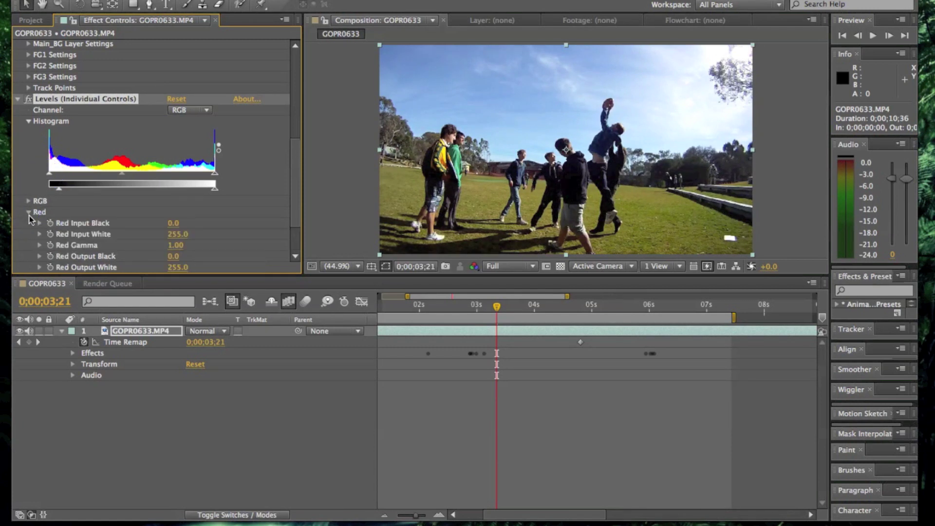
click(28, 212)
click(28, 223)
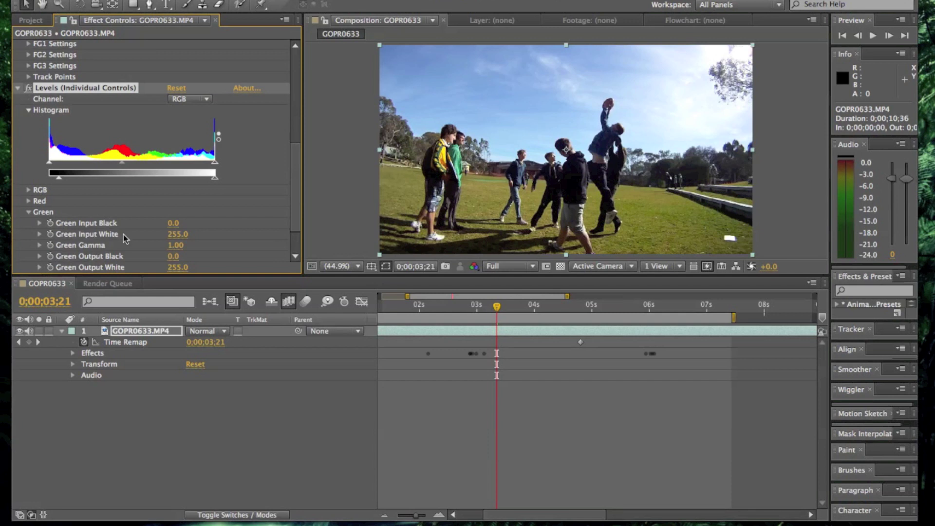
scroll(293, 167, down, 3)
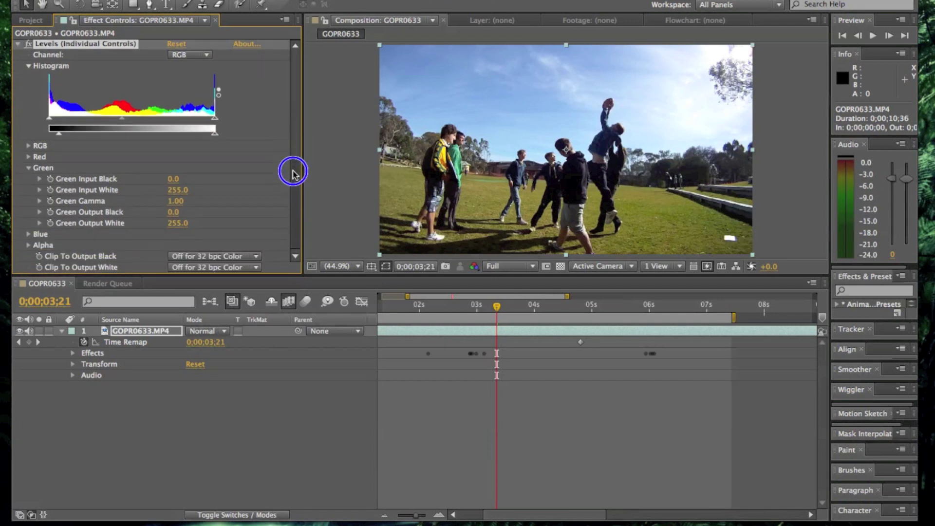
click(40, 180)
drag(59, 197, 44, 211)
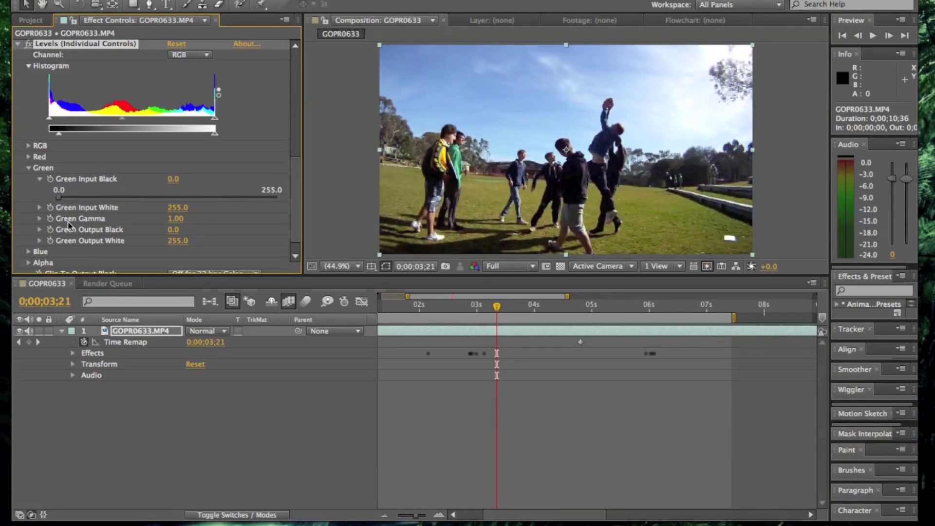
drag(176, 218, 178, 220)
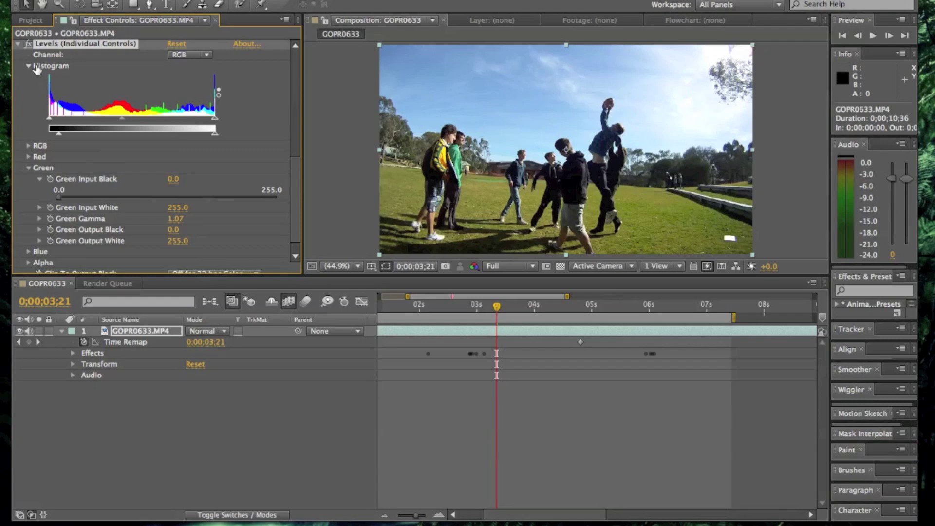
click(18, 45)
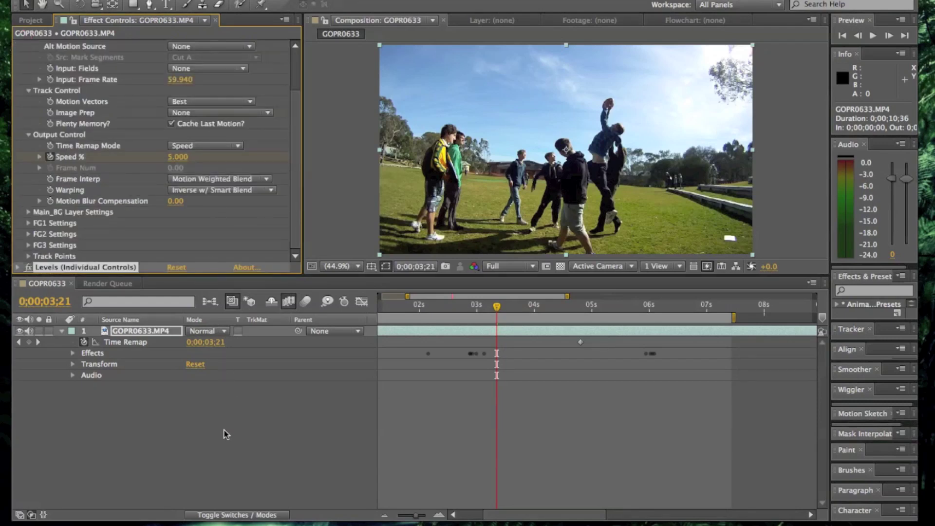
Send the GOPR0633 composition to the Render Queue from the Composition menu
drag(298, 107, 298, 128)
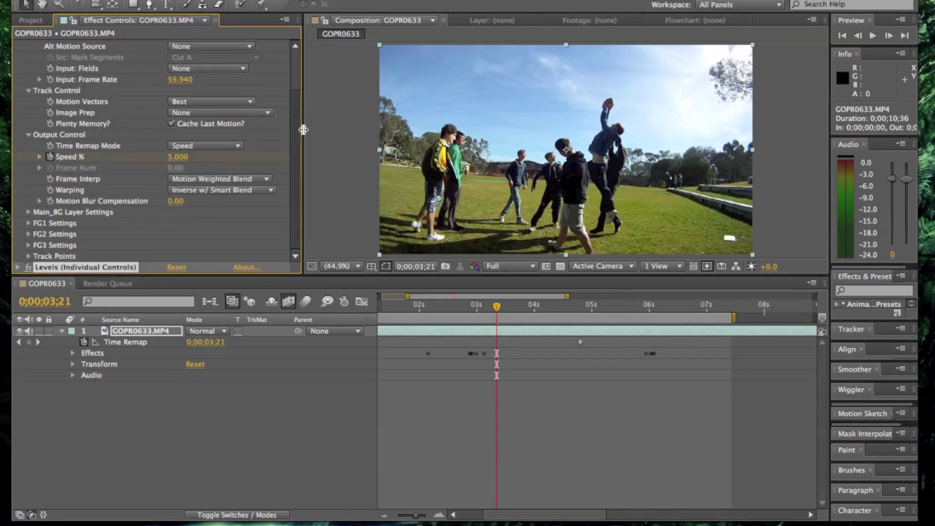
click(180, 1)
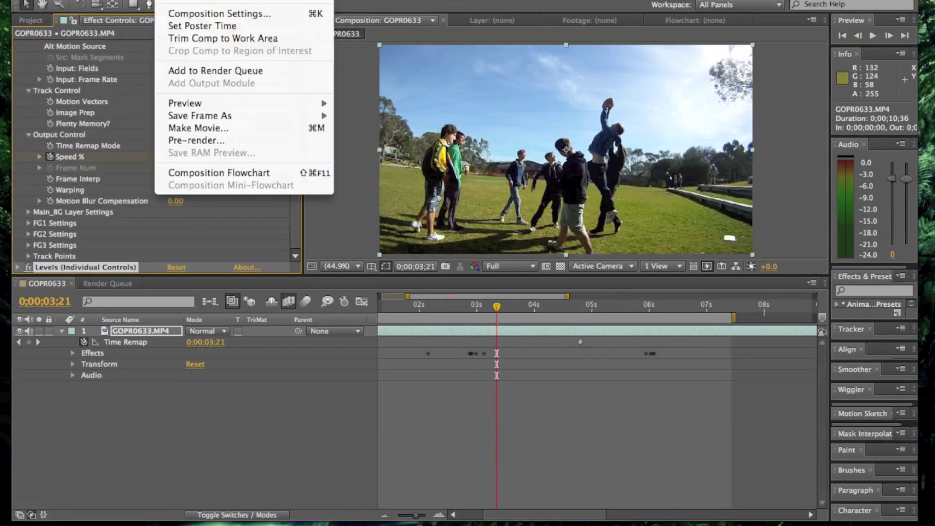
click(253, 73)
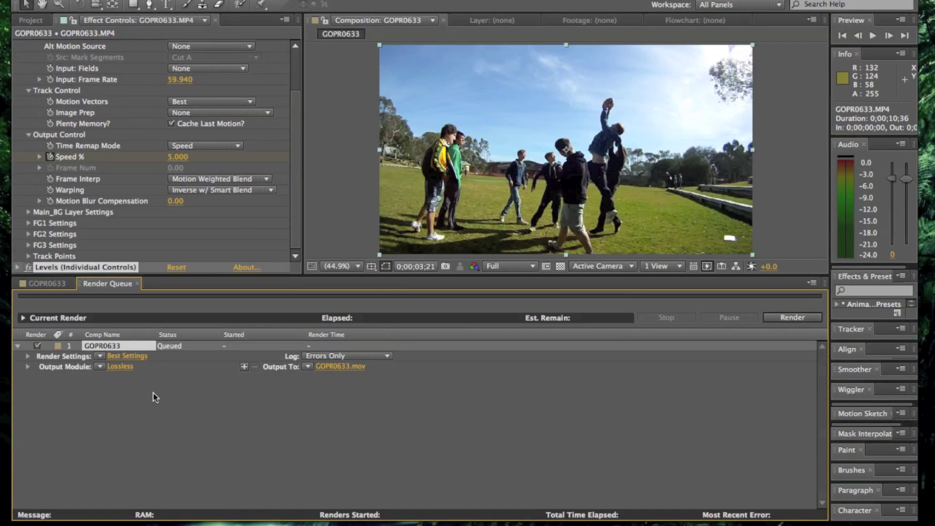
Change the Best Settings render settings so Frame Blending uses Current Settings
click(128, 357)
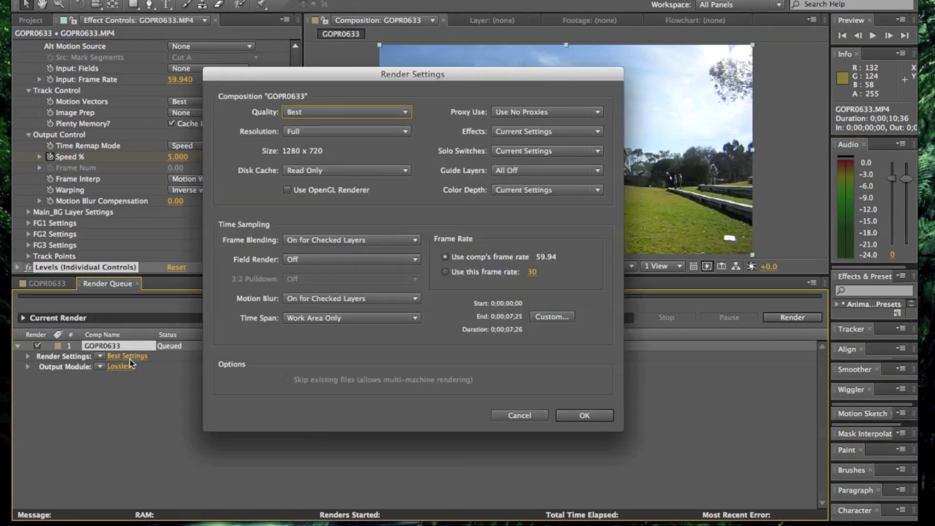
click(349, 240)
click(352, 253)
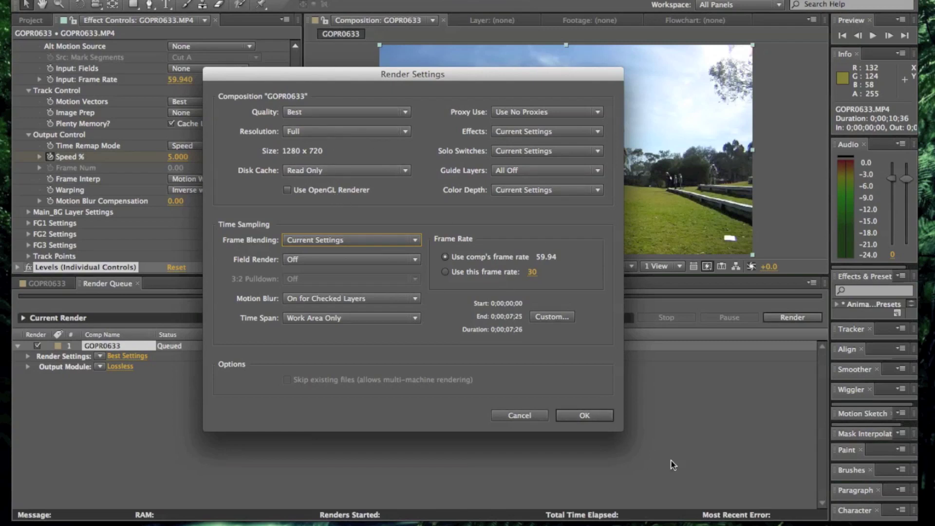
click(584, 417)
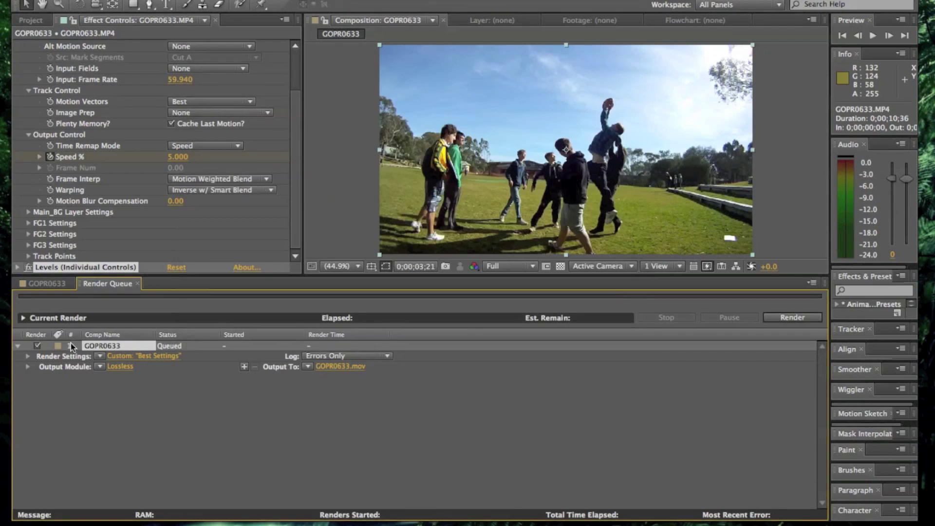
Set the output module to QuickTime with the Animation codec at quality 100
click(122, 367)
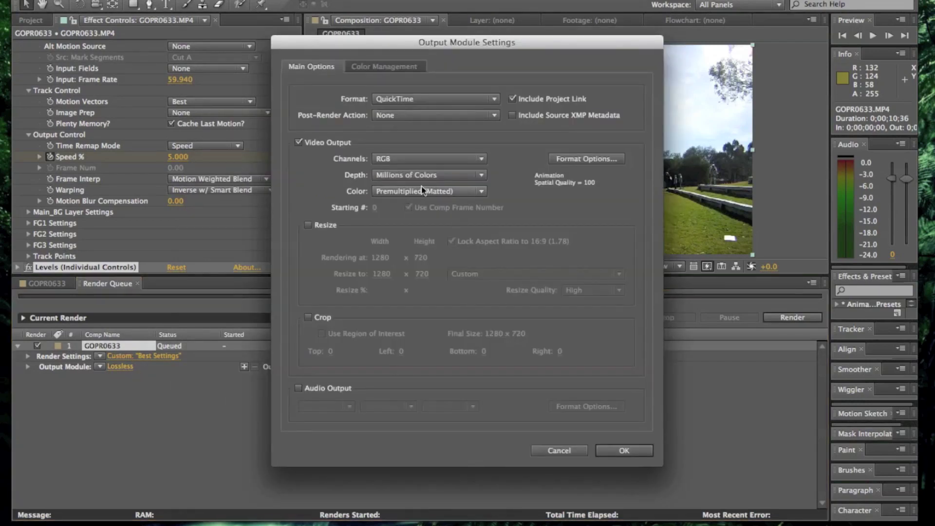
click(467, 99)
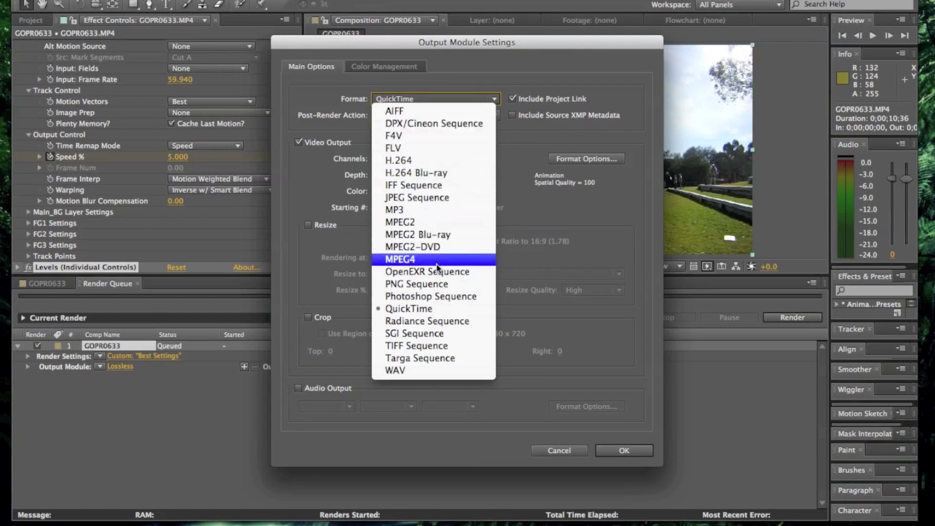
click(441, 311)
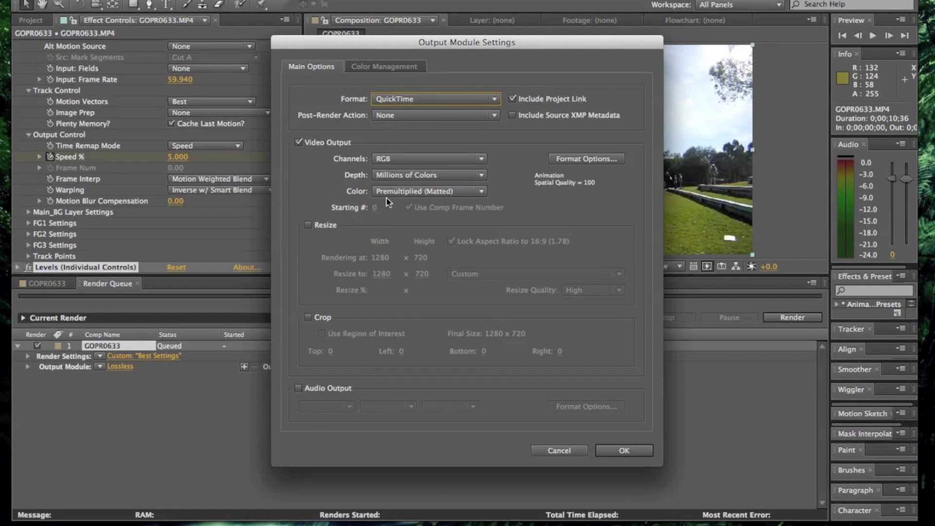
click(573, 161)
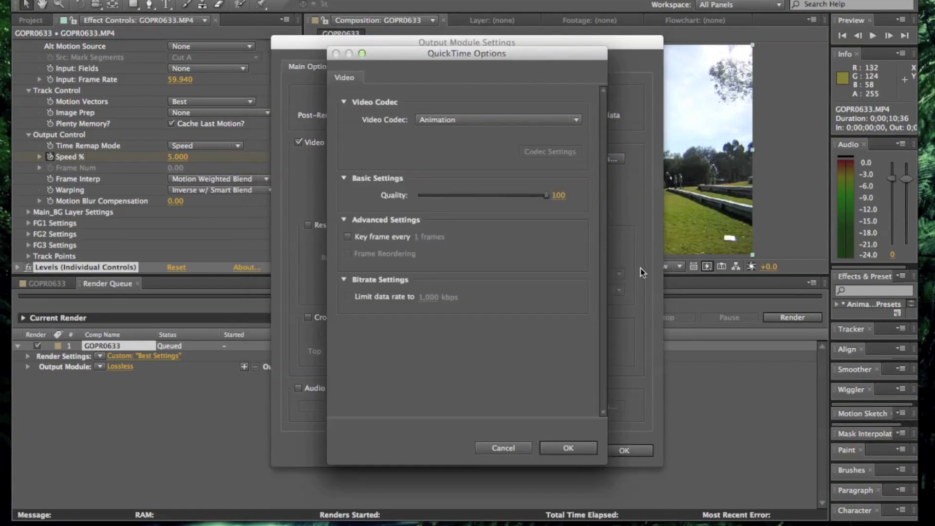
click(456, 120)
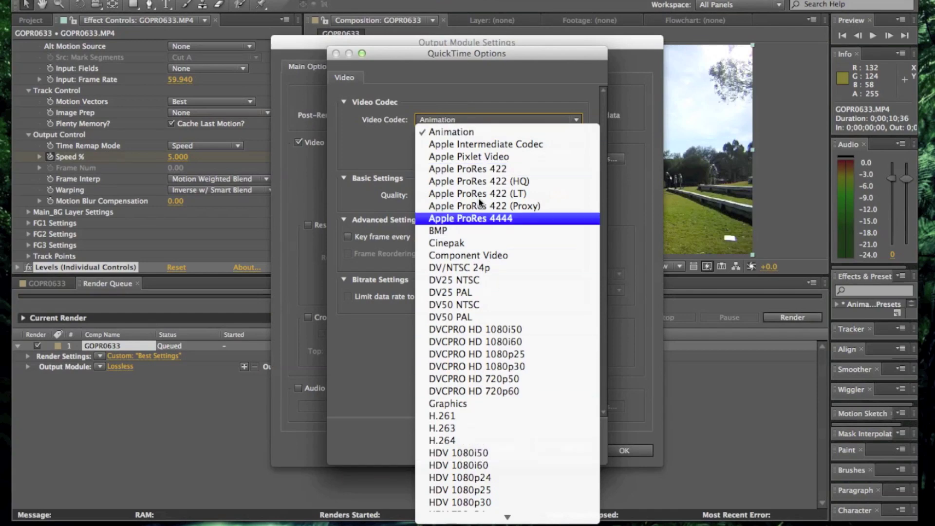
click(468, 131)
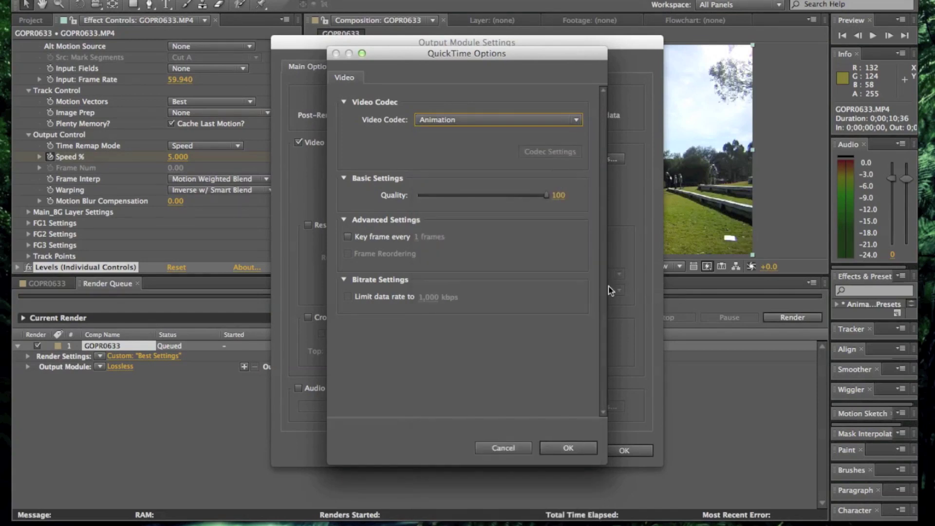
click(548, 195)
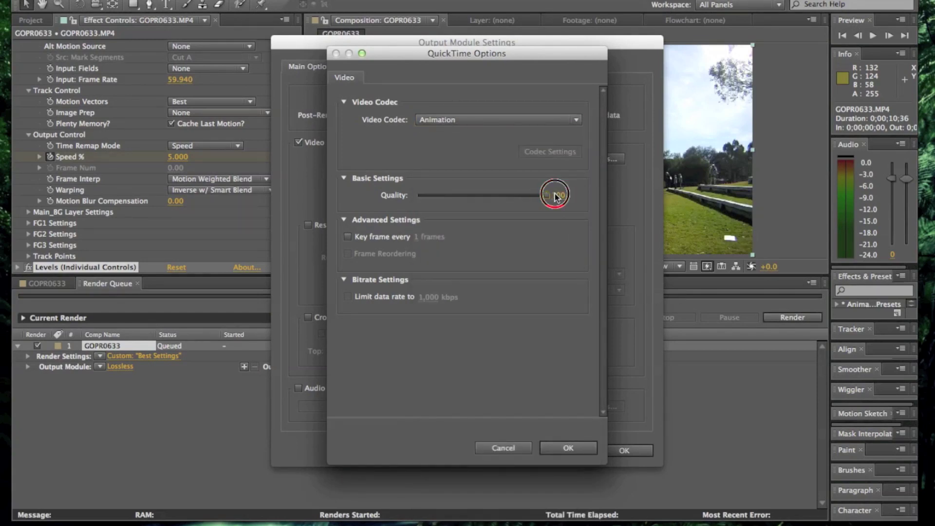
click(570, 449)
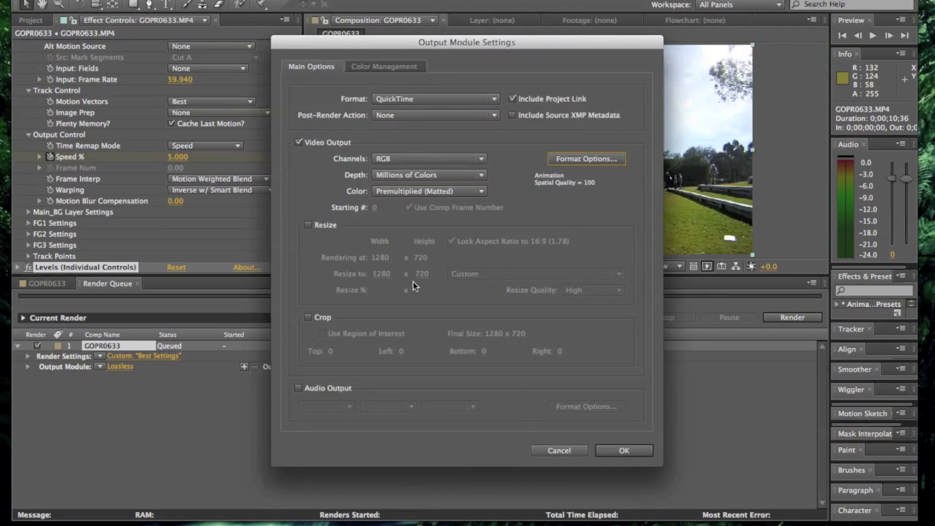
click(623, 449)
Rename the render output file to 'AFL mark Slow'
click(355, 372)
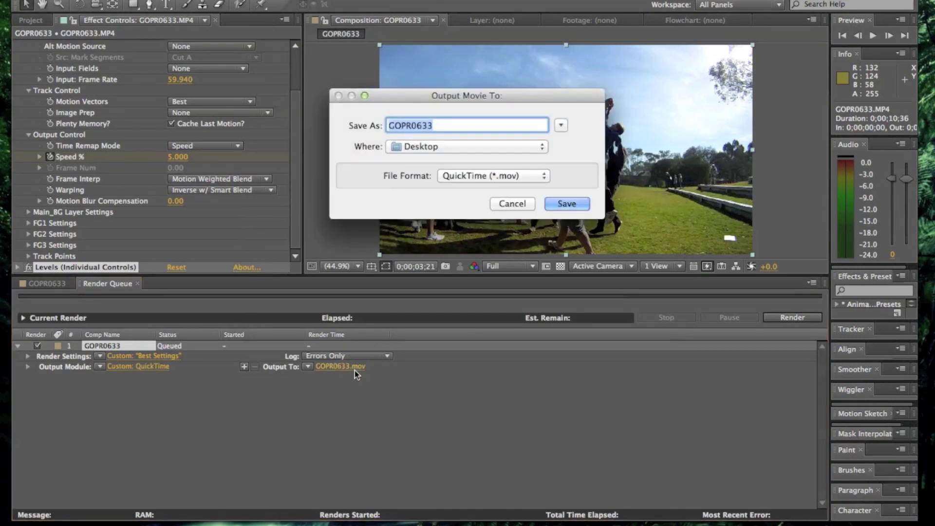
key(BackSpace)
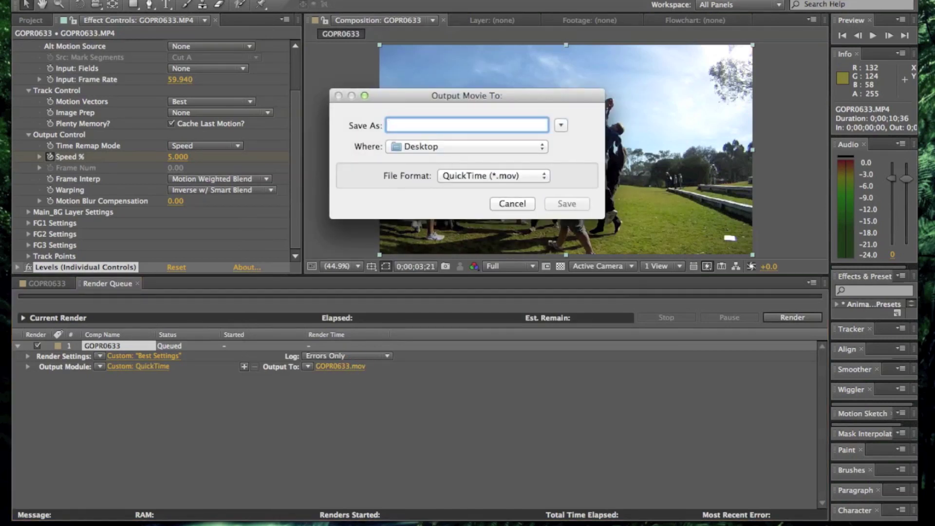
text(Al)
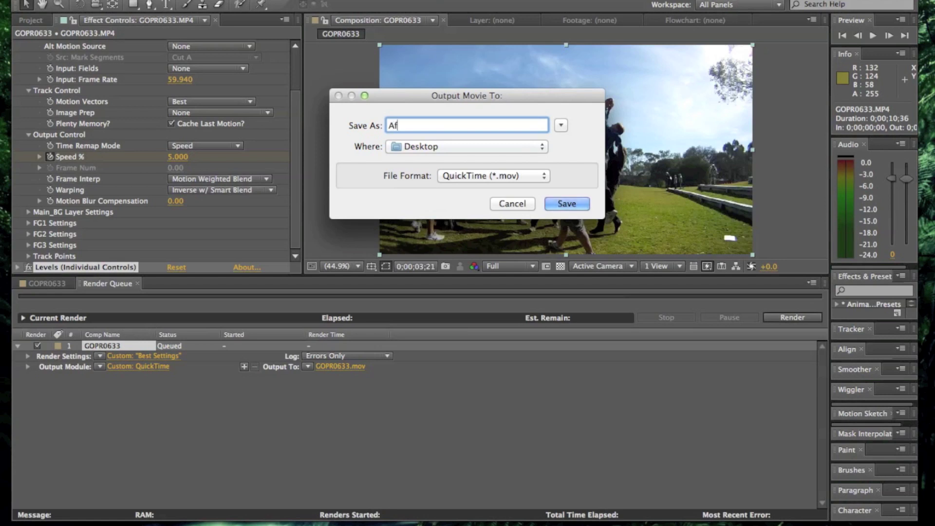
key(BackSpace)
text(FL mark )
text(Slee)
key(BackSpace)
key(BackSpace)
text(wo)
key(BackSpace)
key(BackSpace)
text(ow)
Keep Desktop as the location and QuickTime movie as the format, then save
click(477, 146)
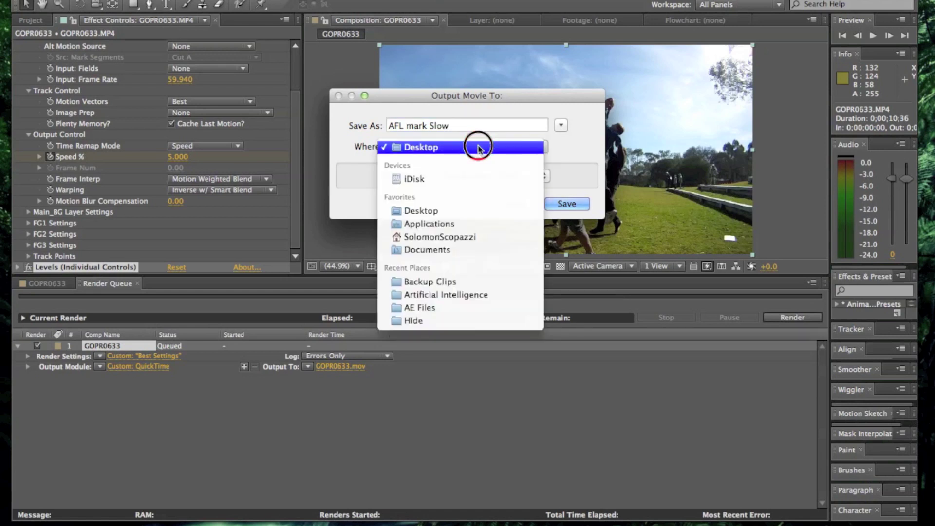
click(476, 146)
click(477, 146)
click(487, 148)
click(508, 178)
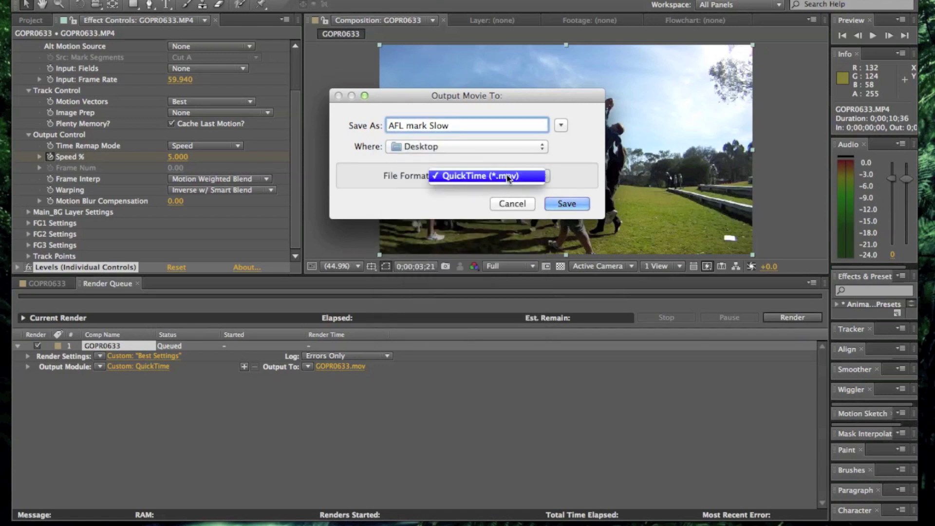
click(508, 175)
click(565, 203)
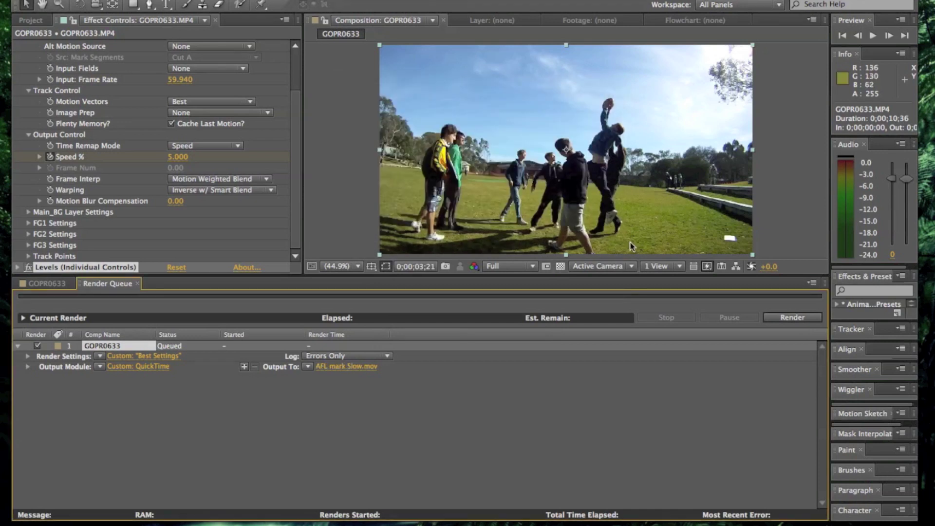
click(433, 427)
Render the queue to AFL mark Slow.mov, then hide After Effects
click(776, 317)
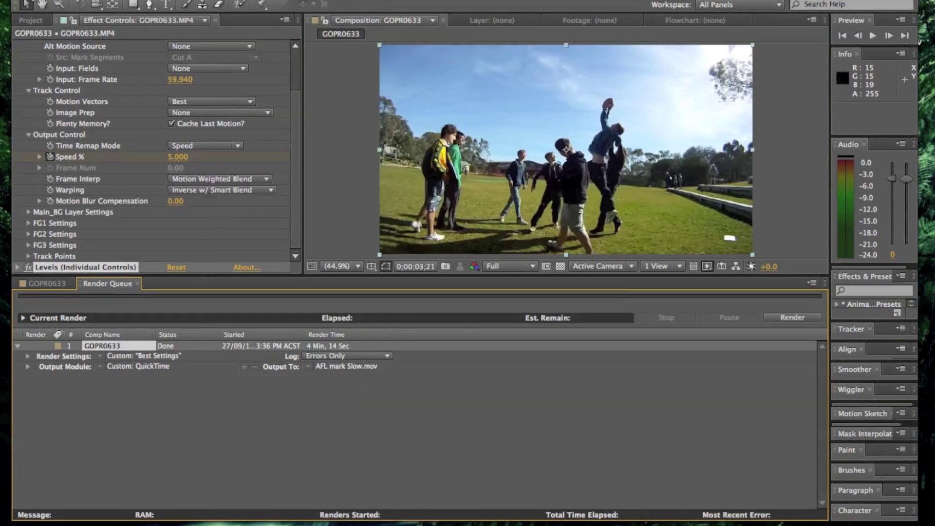
key(super+m)
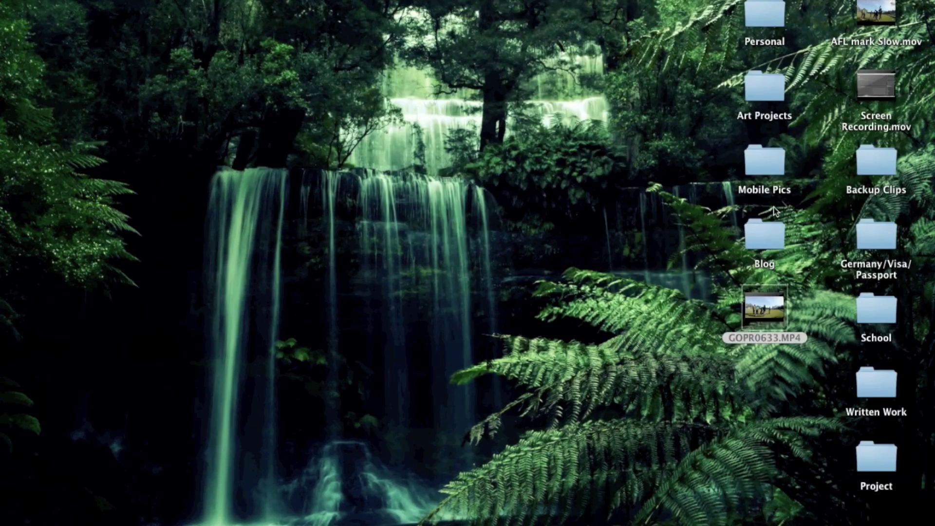
Open AFL mark Slow.mov from the Desktop in QuickTime Player and raise its window
drag(887, 33, 869, 86)
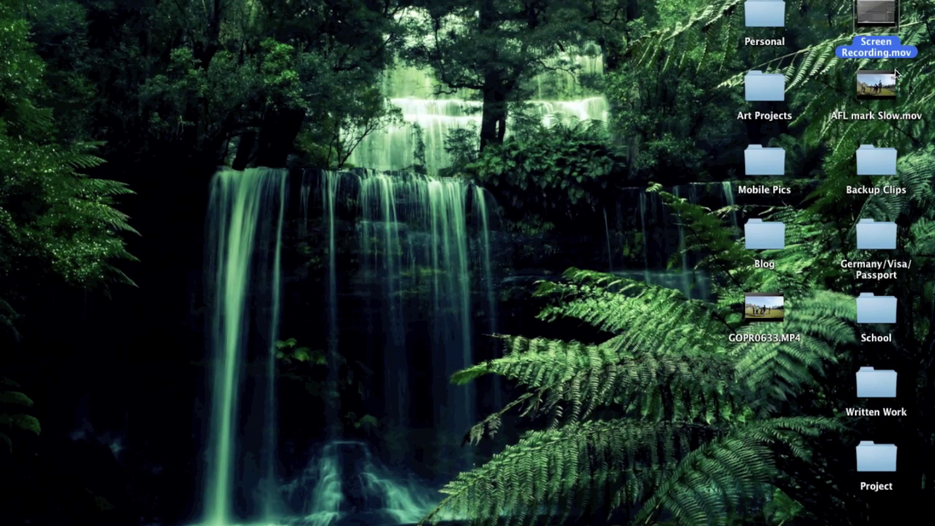
double_click(877, 86)
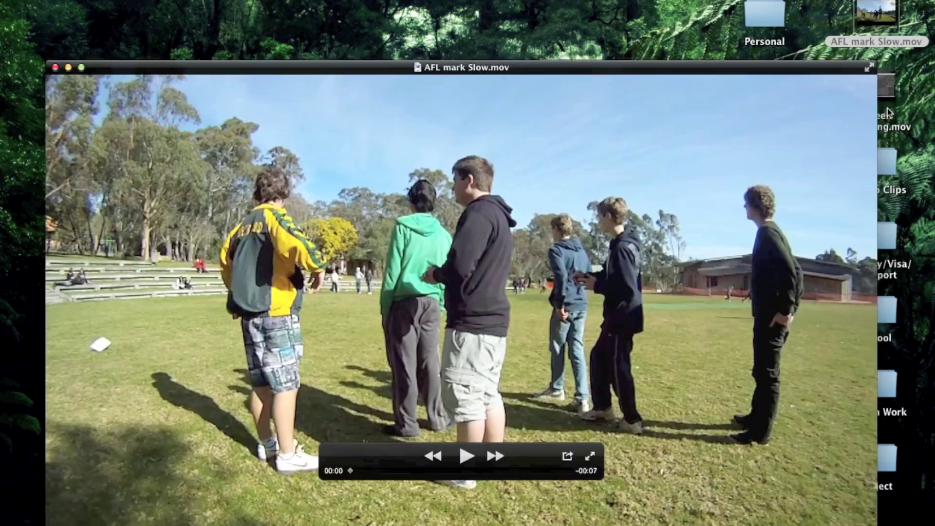
drag(505, 71, 491, 25)
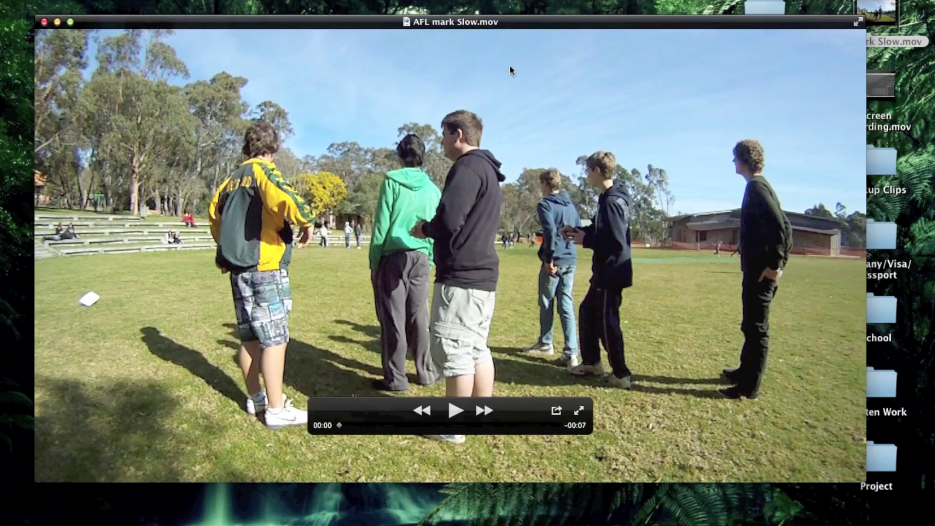
Play the slowed catch clip, pause it, and bring up the sharing options
click(455, 410)
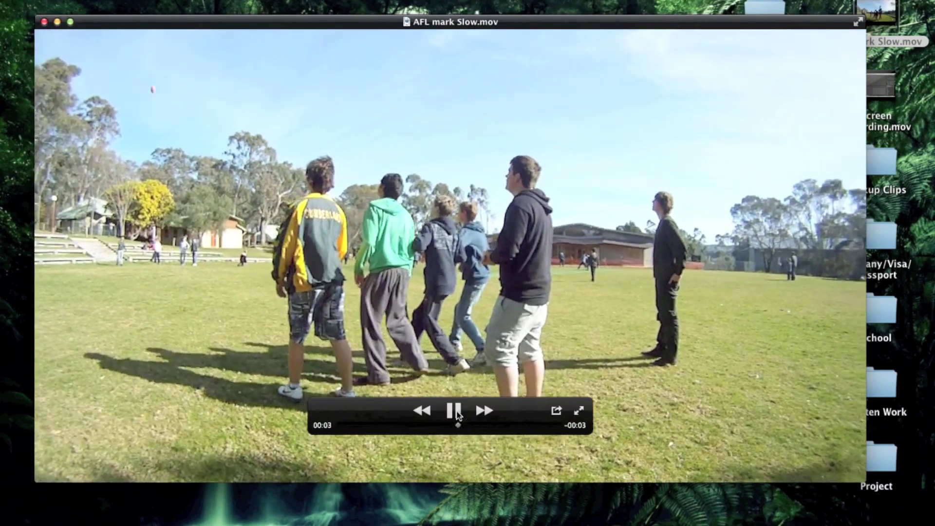
click(455, 411)
click(555, 411)
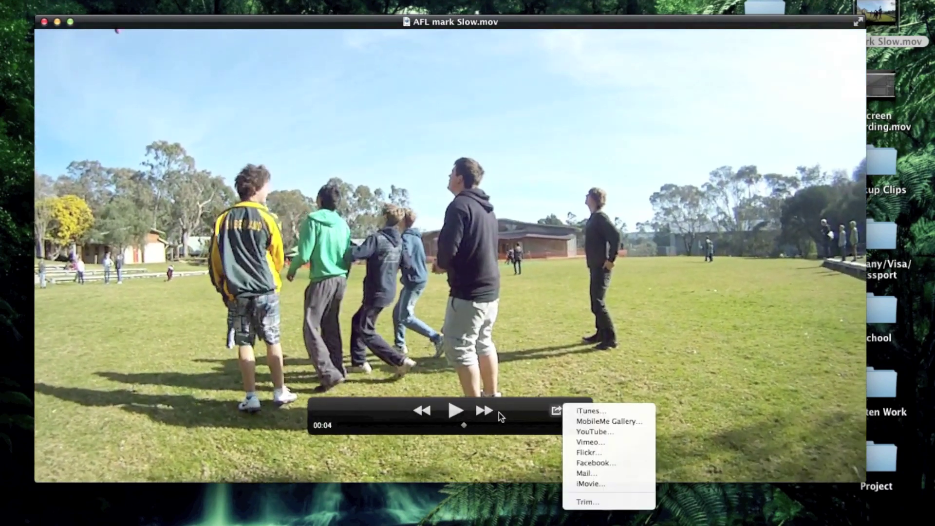
Export AFL mark Slow.mov to iTunes at the iPad, iPhone 4 & Apple TV size
click(541, 432)
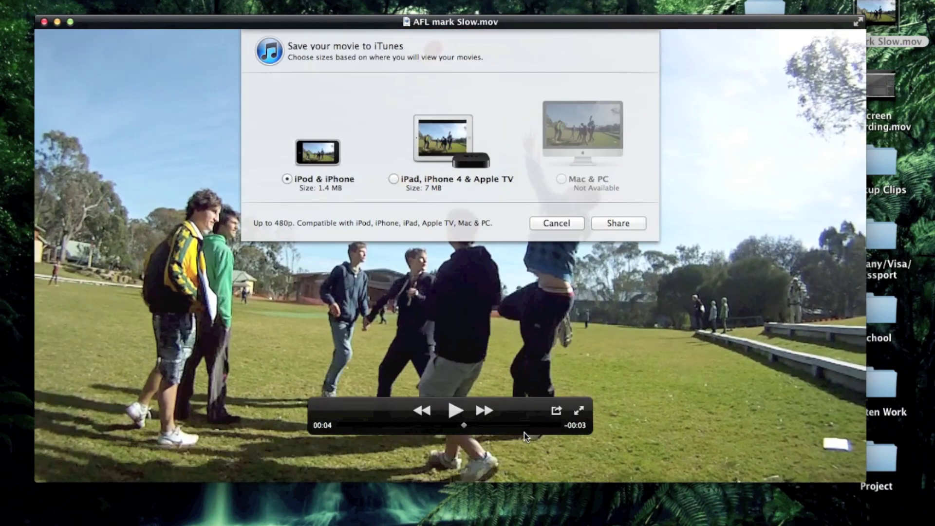
click(394, 179)
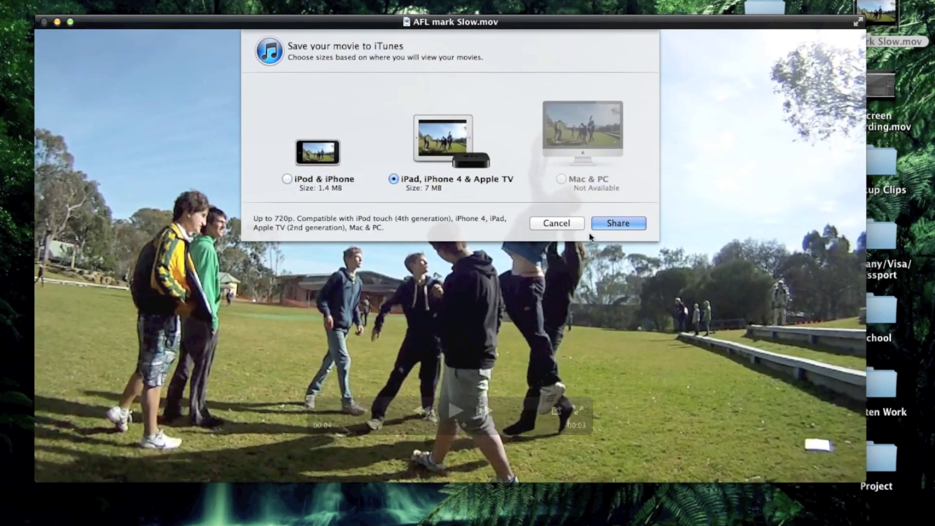
click(613, 223)
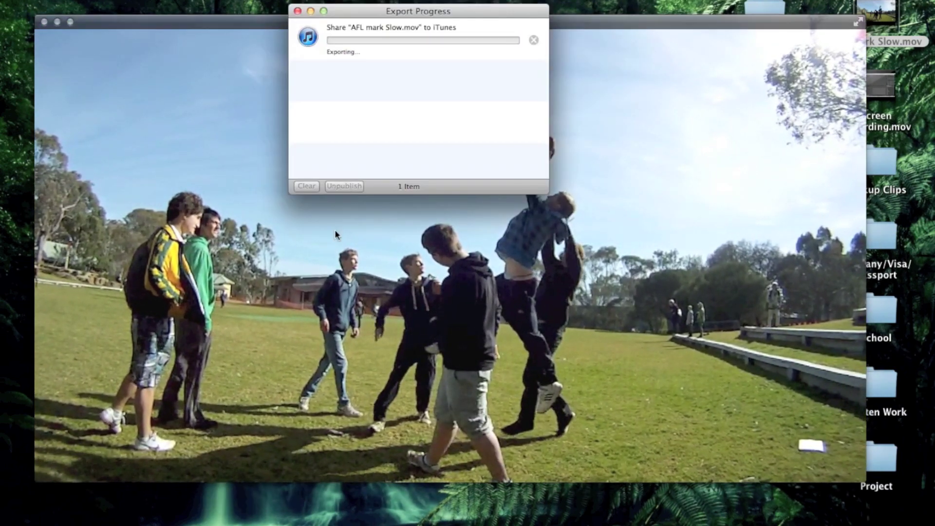
Check the export progress window, then close the movie window with Cmd+W
click(111, 24)
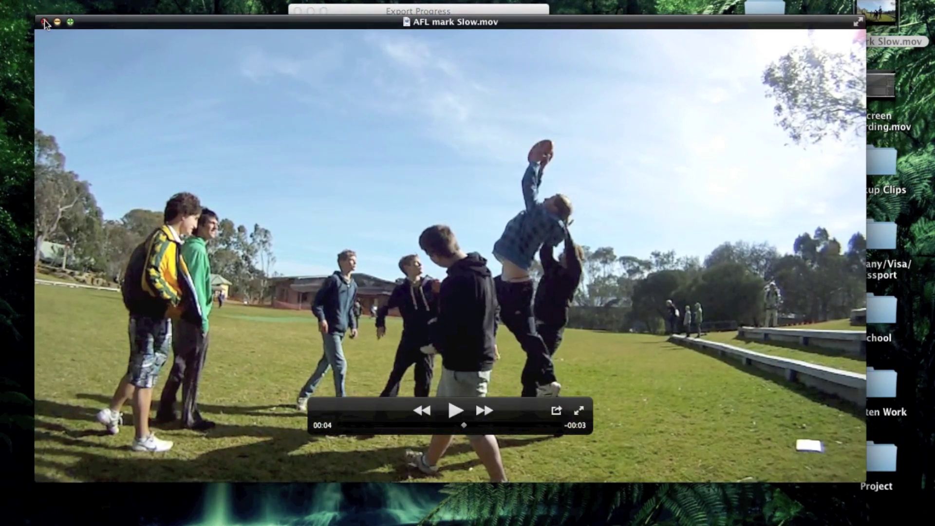
click(397, 14)
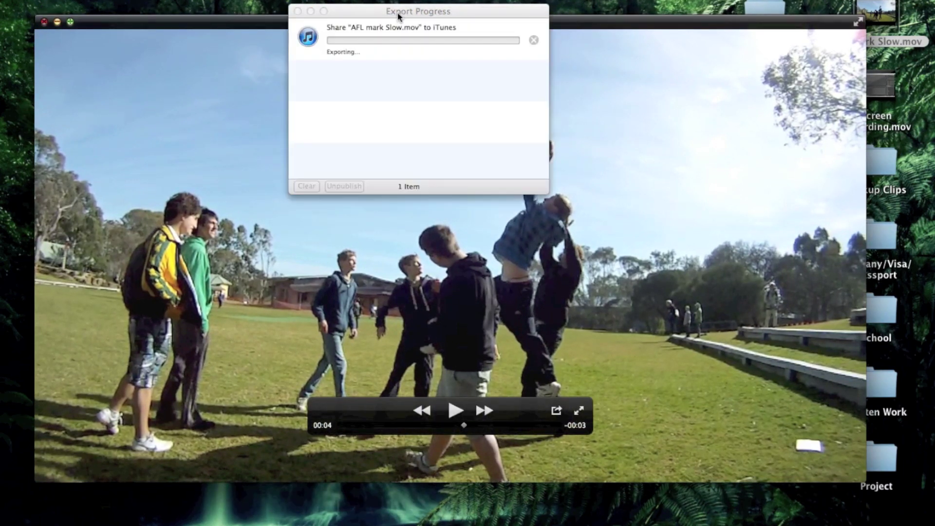
key(super+w)
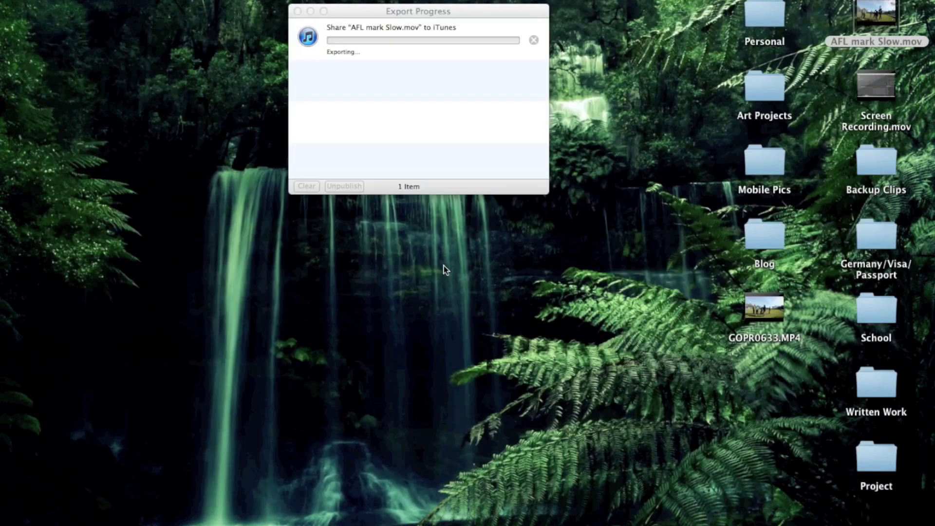
drag(417, 12, 435, 53)
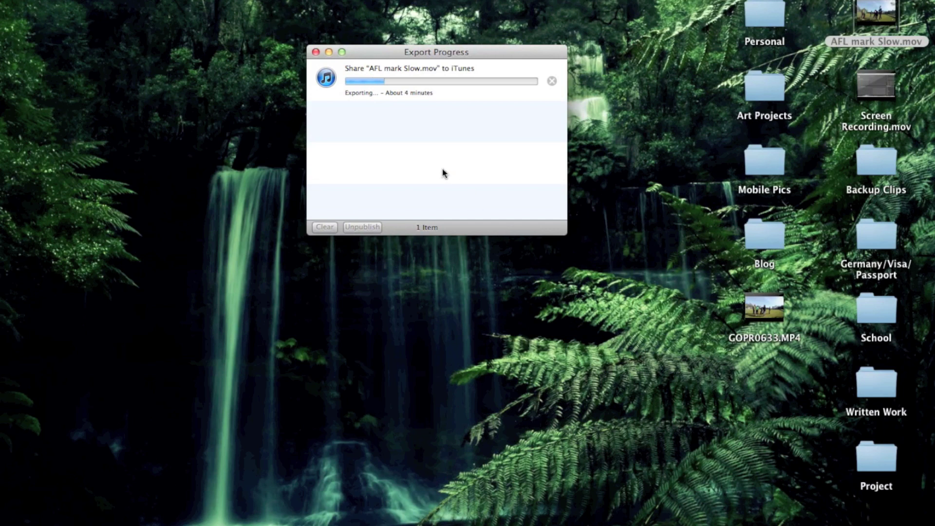
drag(386, 57, 369, 63)
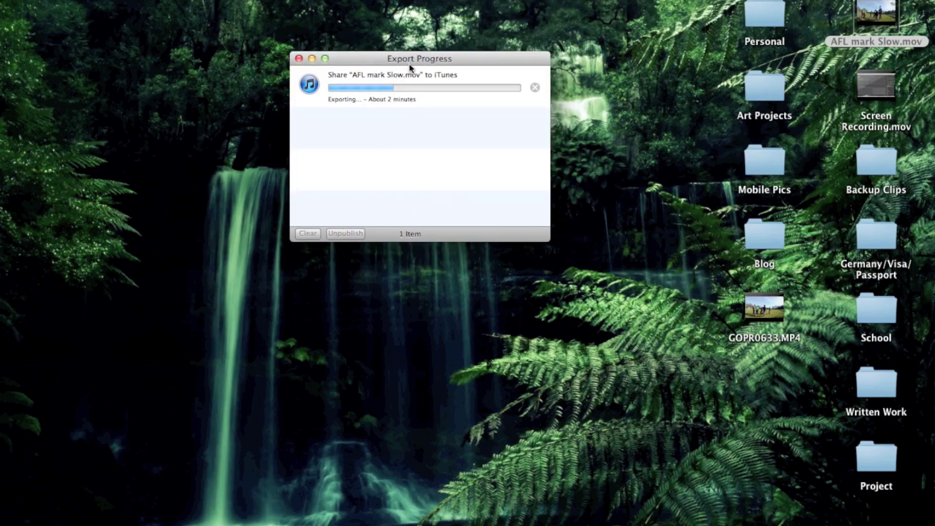
drag(416, 63, 435, 92)
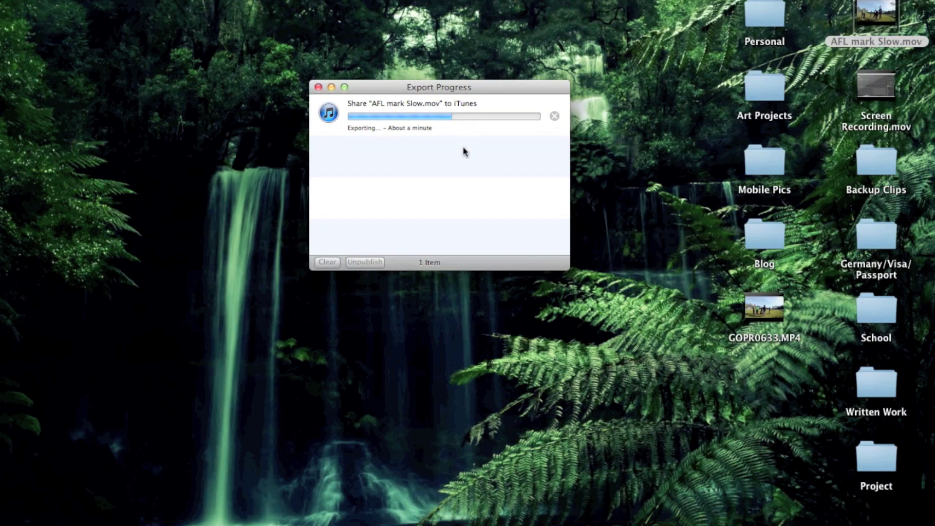
drag(412, 89, 405, 96)
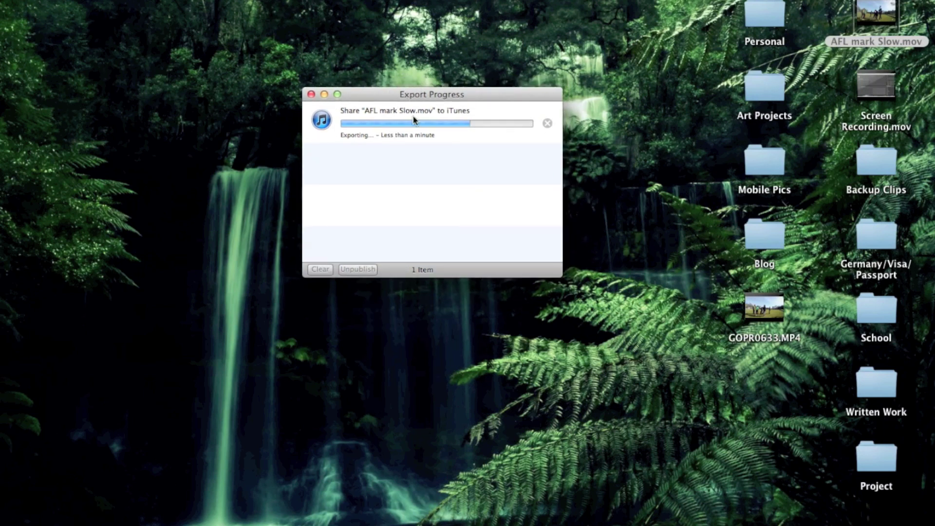
mouse_move(933, 524)
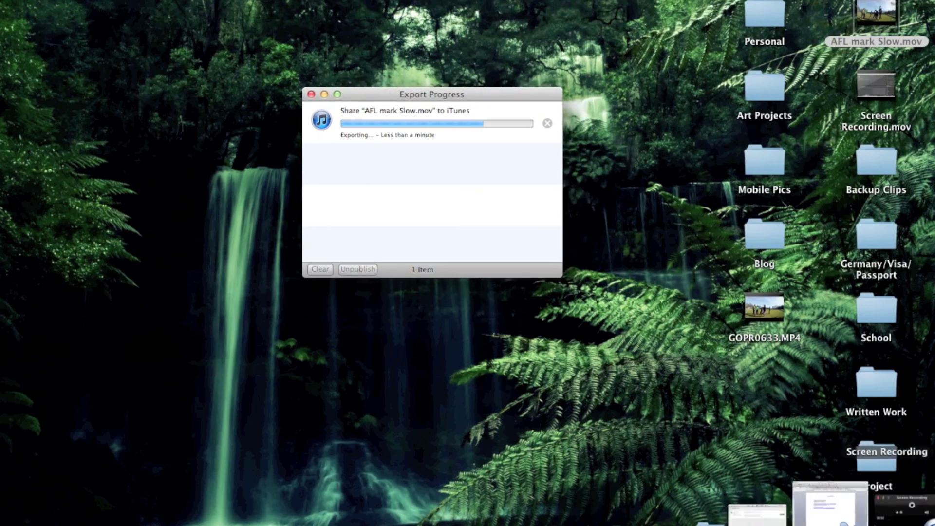
click(214, 141)
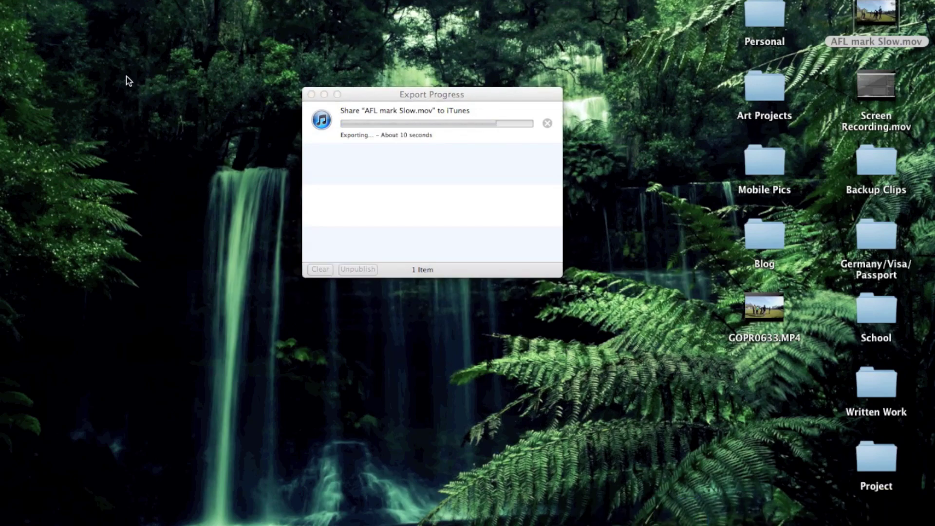